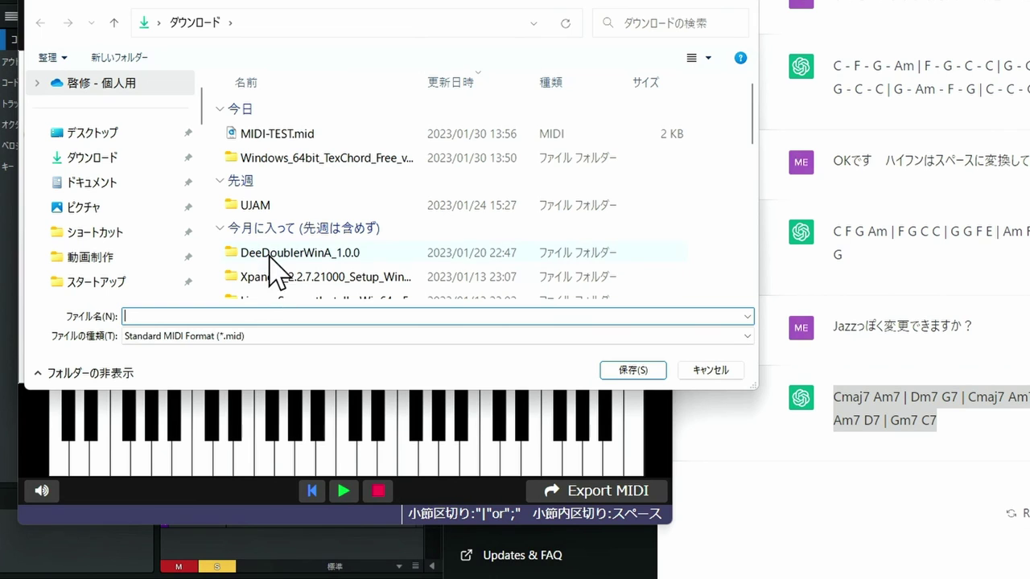
Save the exported MIDI file to the desktop folder as MIDI-TEST2
click(127, 138)
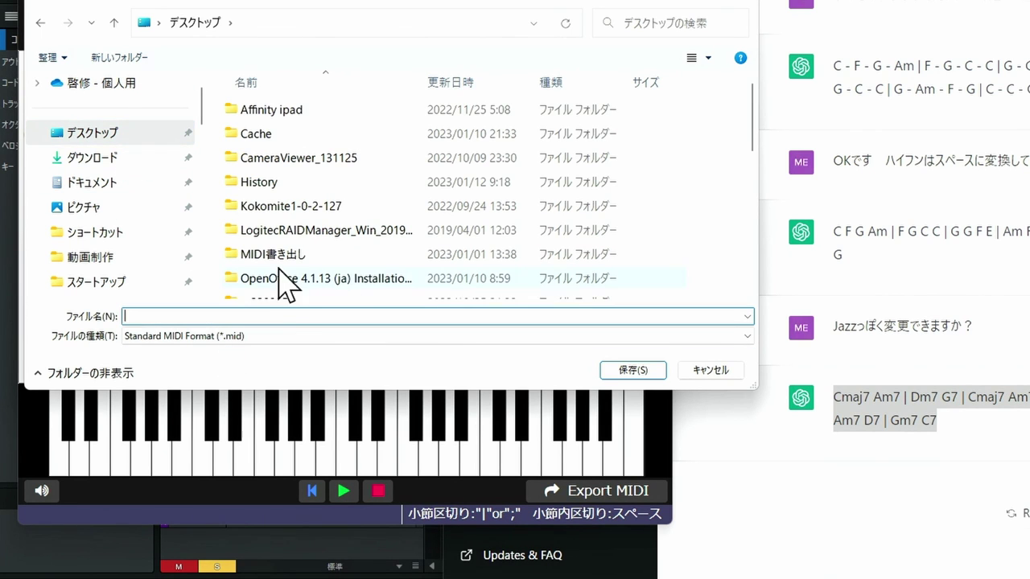
text(MIDI)
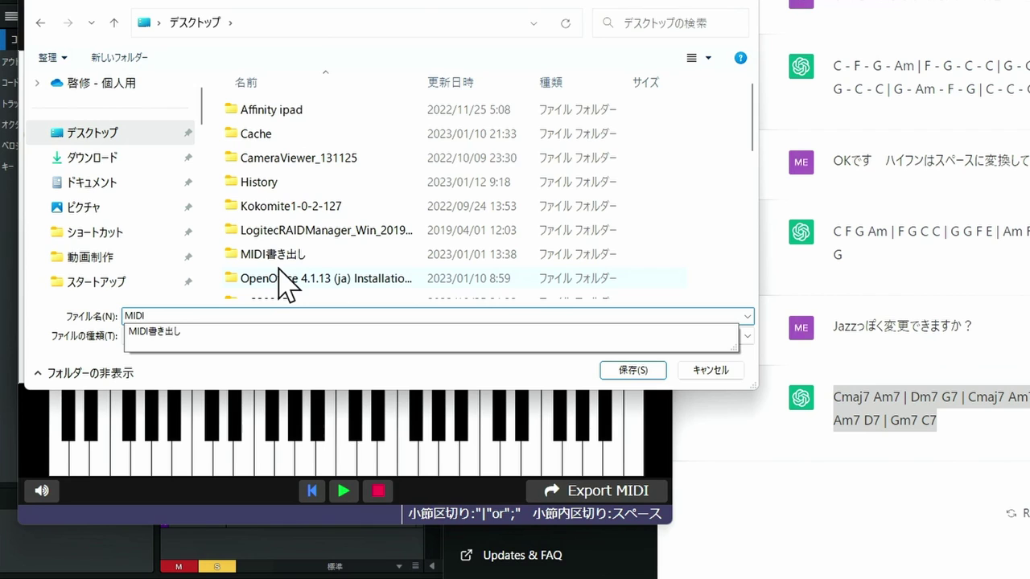
text(-TEST2)
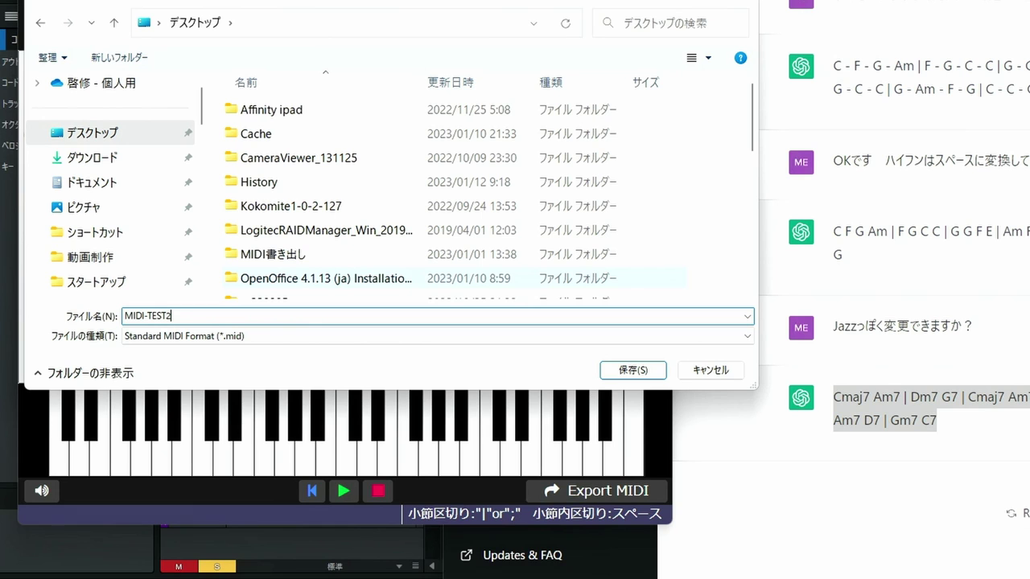
click(626, 372)
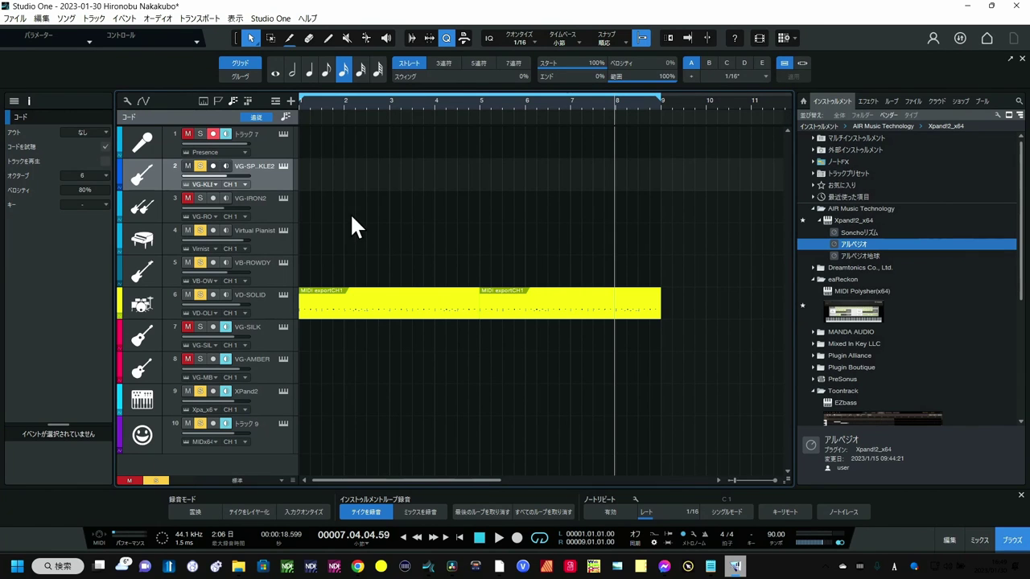
Show the file browser in Studio One, collapse the volumes (ボリューム) branch and expand the desktop (デスクトップ) folder
click(919, 103)
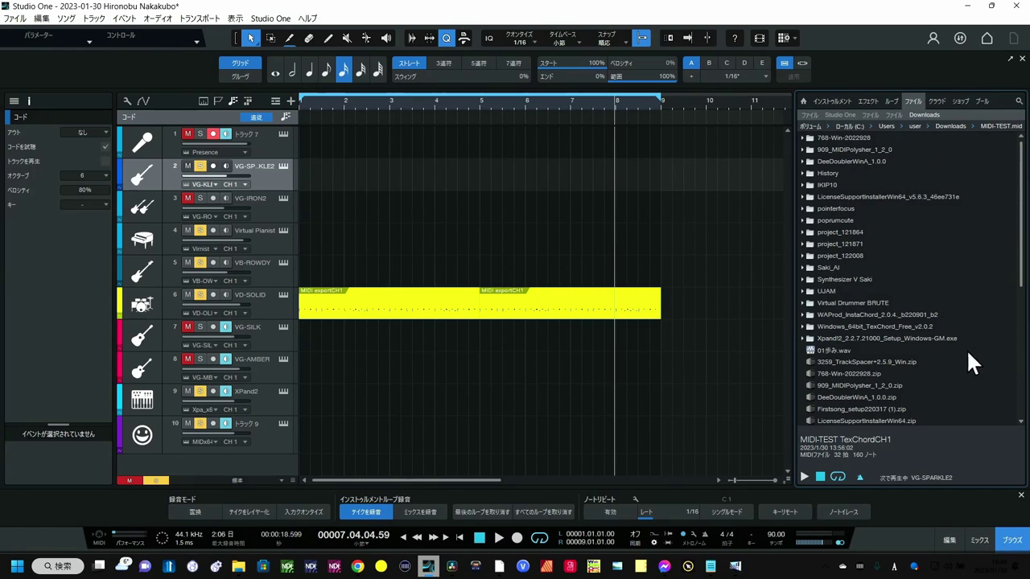
click(914, 103)
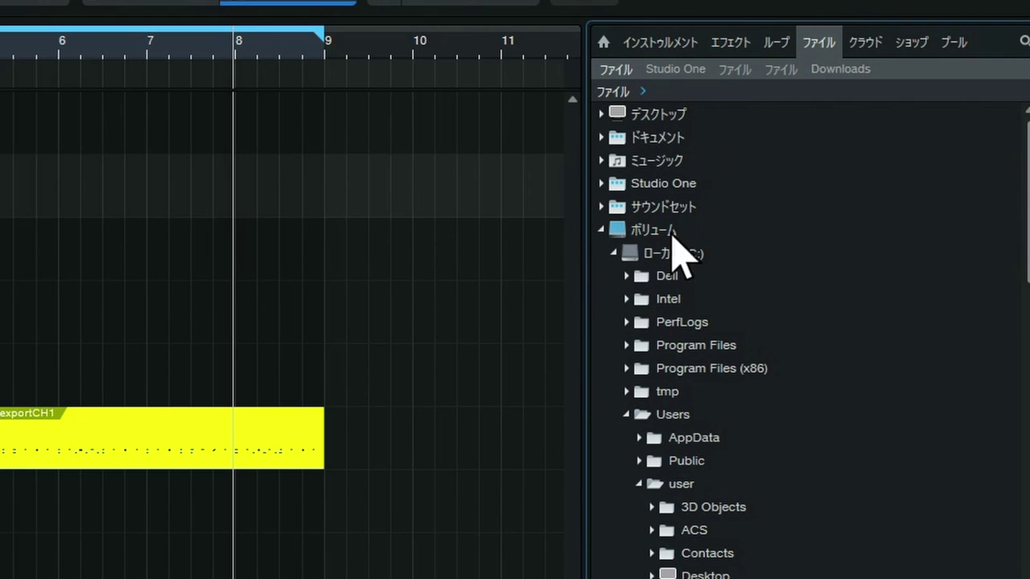
click(607, 229)
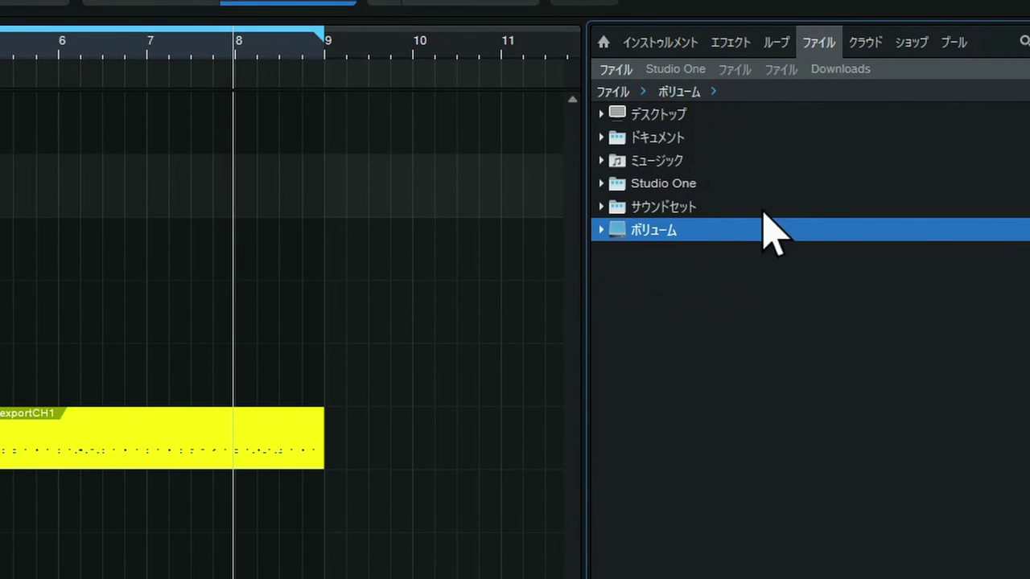
double_click(651, 115)
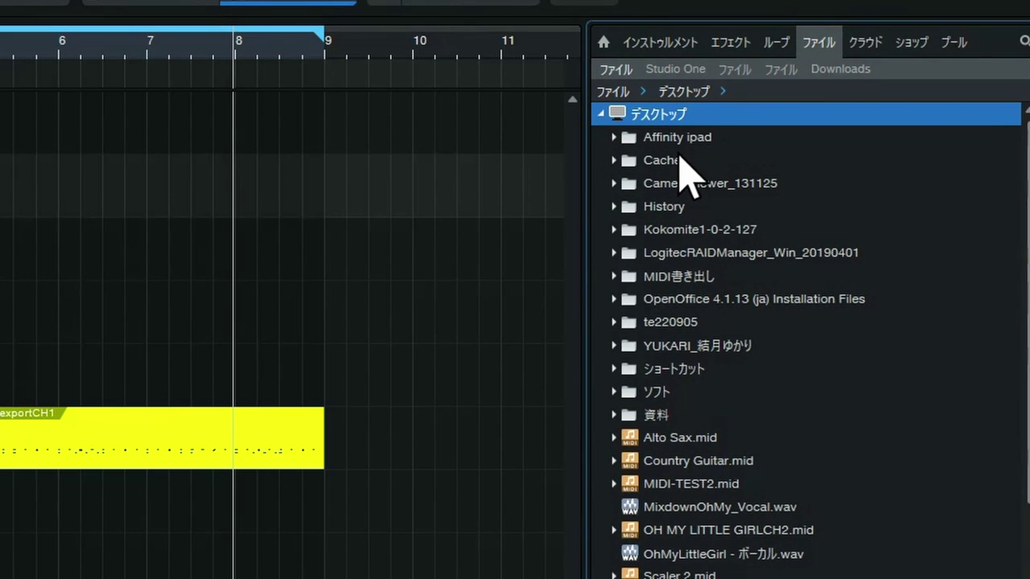
Find and select MIDI-TEST2.mid in the desktop folder listing
scroll(764, 538, down, 2)
scroll(768, 546, down, 4)
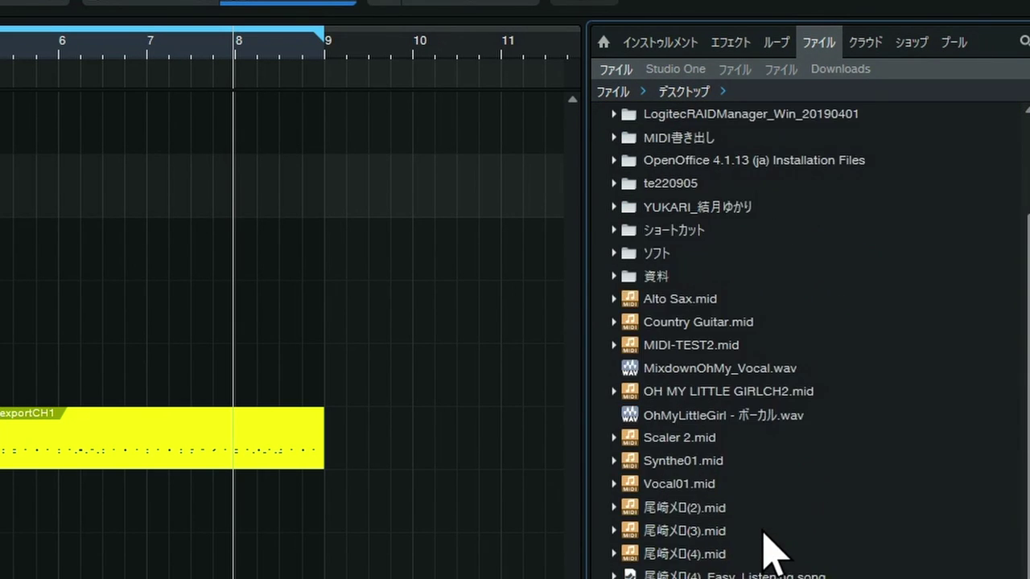
scroll(764, 547, up, 7)
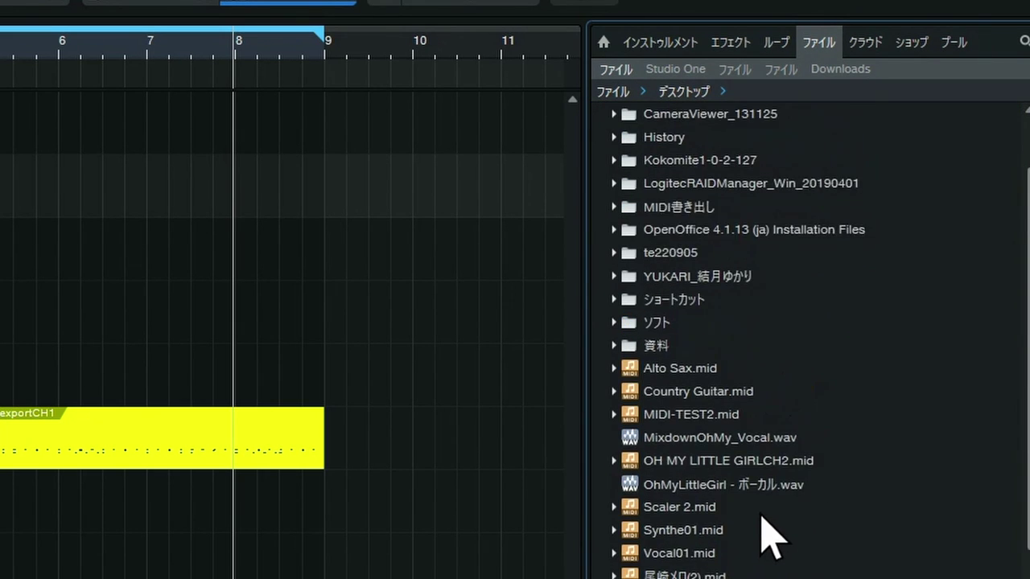
right_click(690, 91)
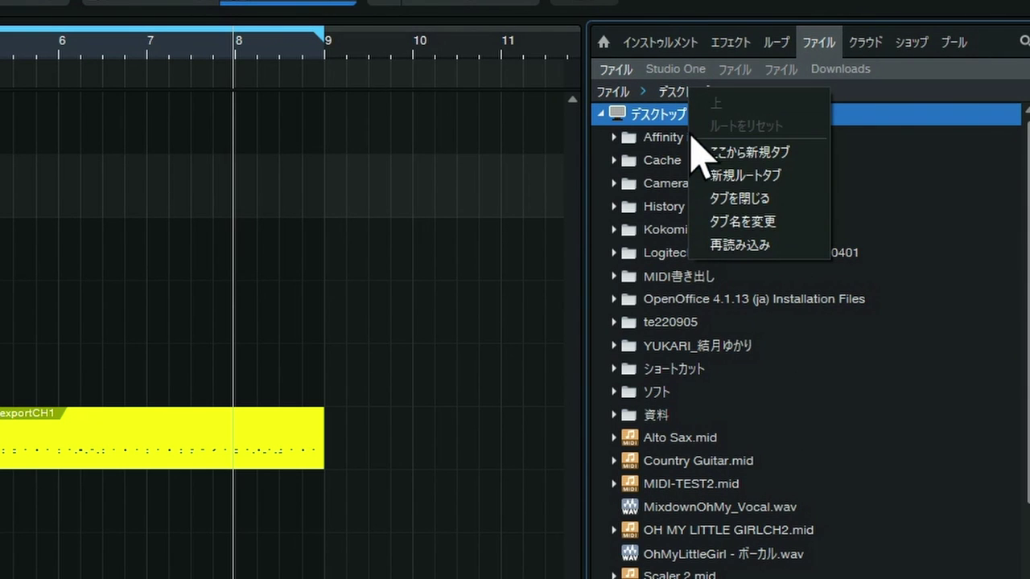
click(718, 262)
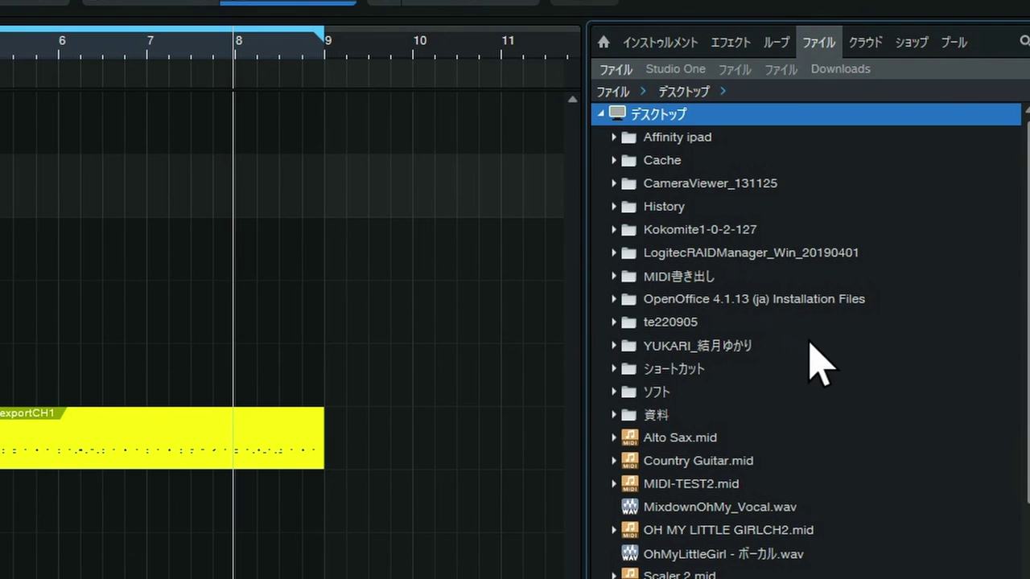
click(700, 483)
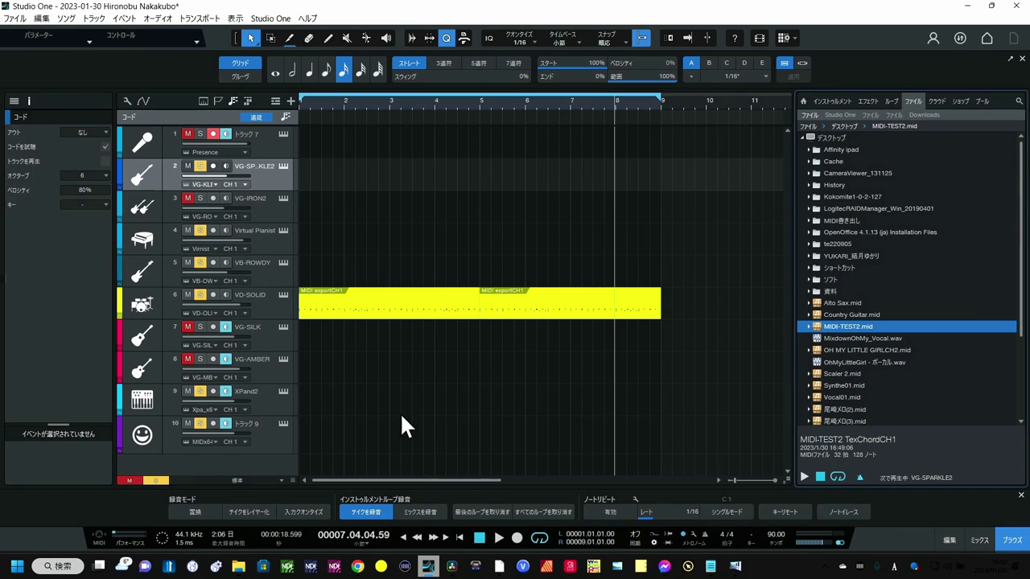
Place MIDI-TEST2.mid at bar 1 on トラック 9, the MIDI Polysher track
click(283, 423)
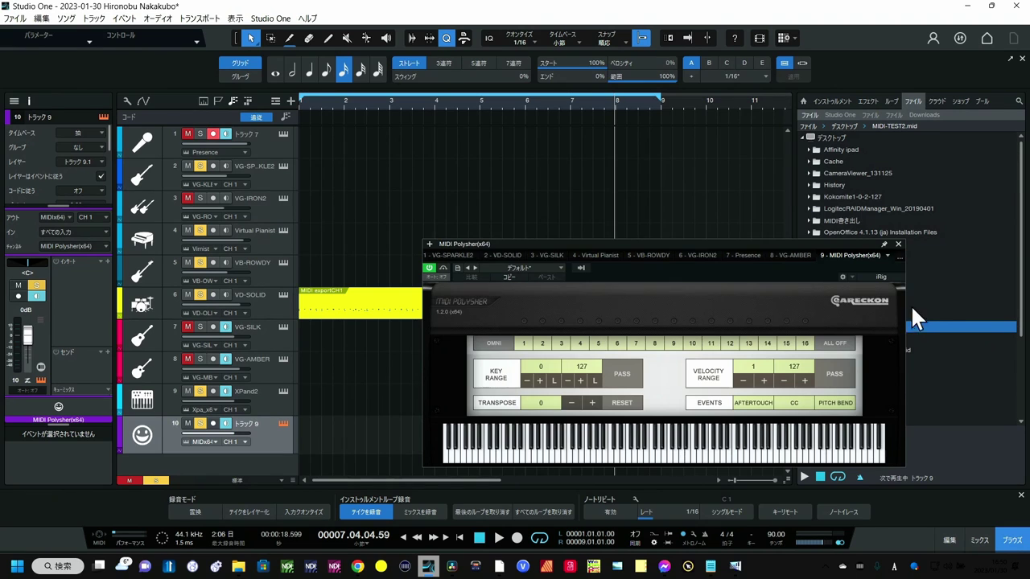
click(897, 243)
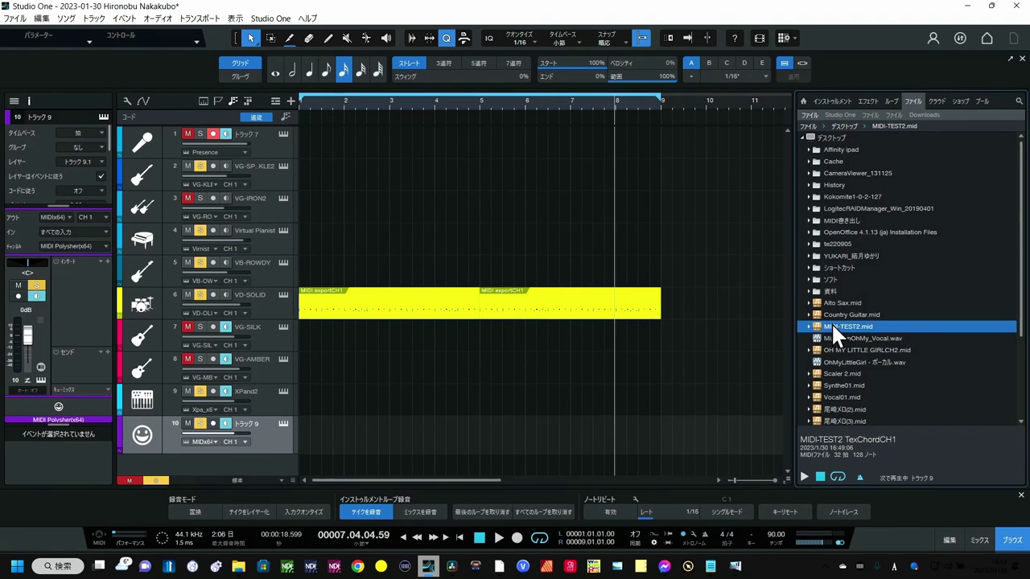
drag(831, 322, 314, 434)
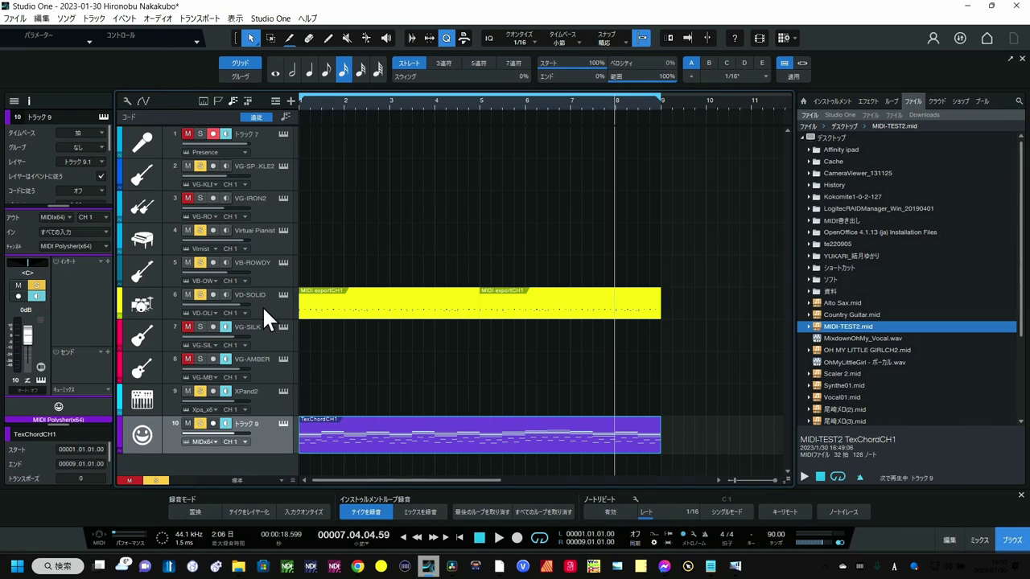
Choose MIDI Polysher(x64) as the MIDI input of the Virtual Pianist track
click(267, 239)
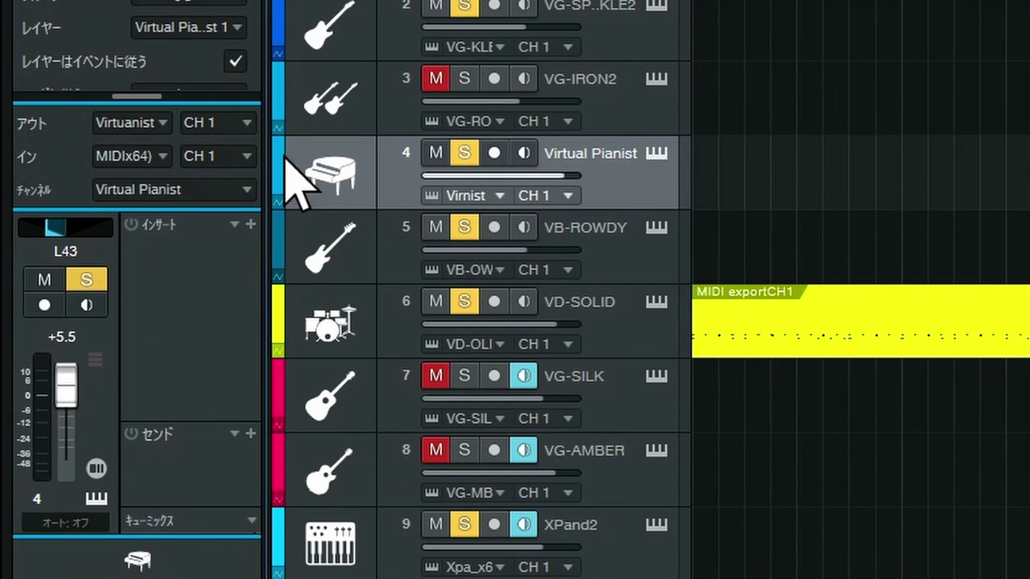
click(164, 156)
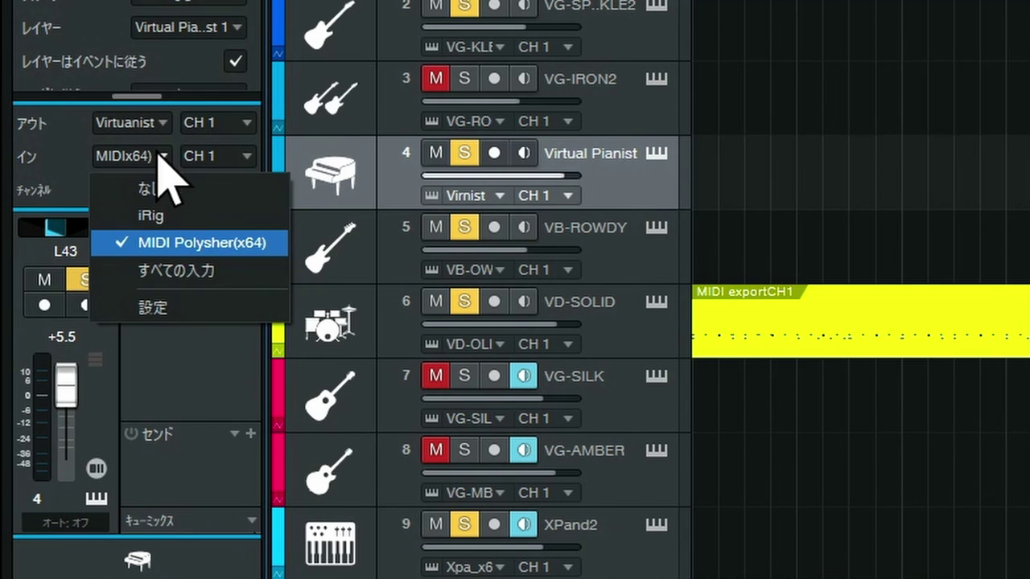
click(171, 244)
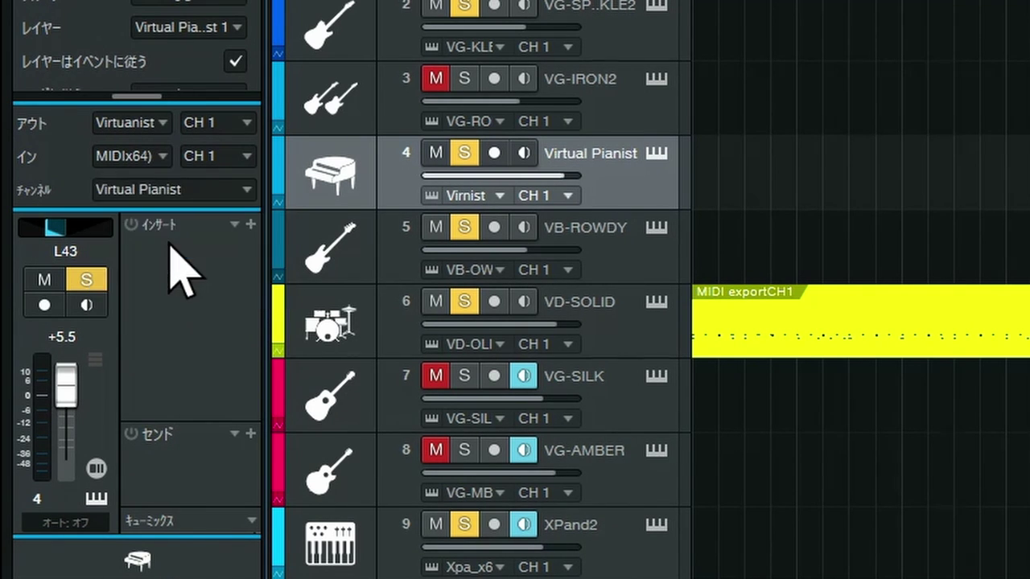
Mute the VB-ROWDY, VD-SOLID, XPand2 and VG-SPARKLE2 tracks, and play the song from the start
click(439, 232)
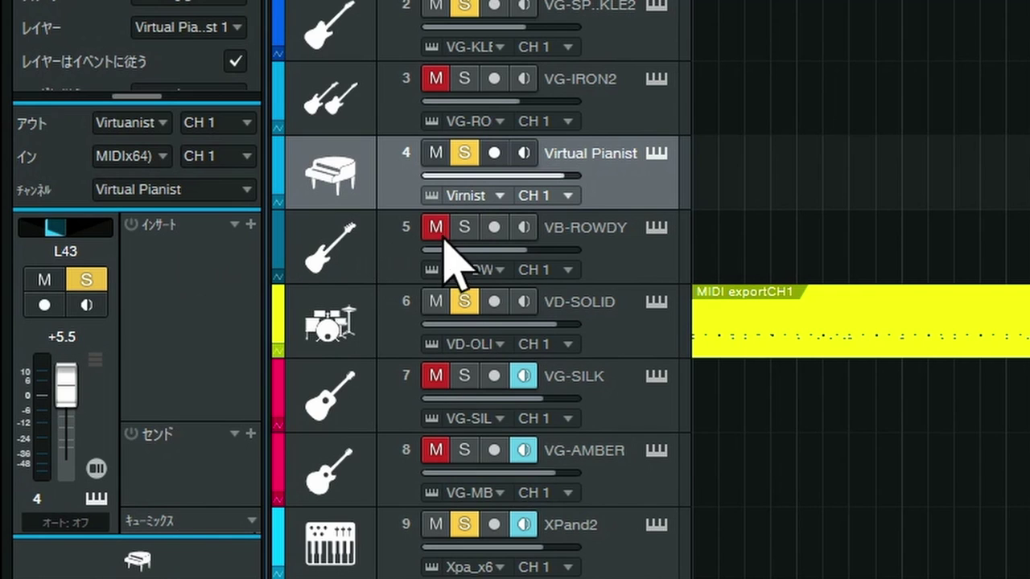
click(439, 303)
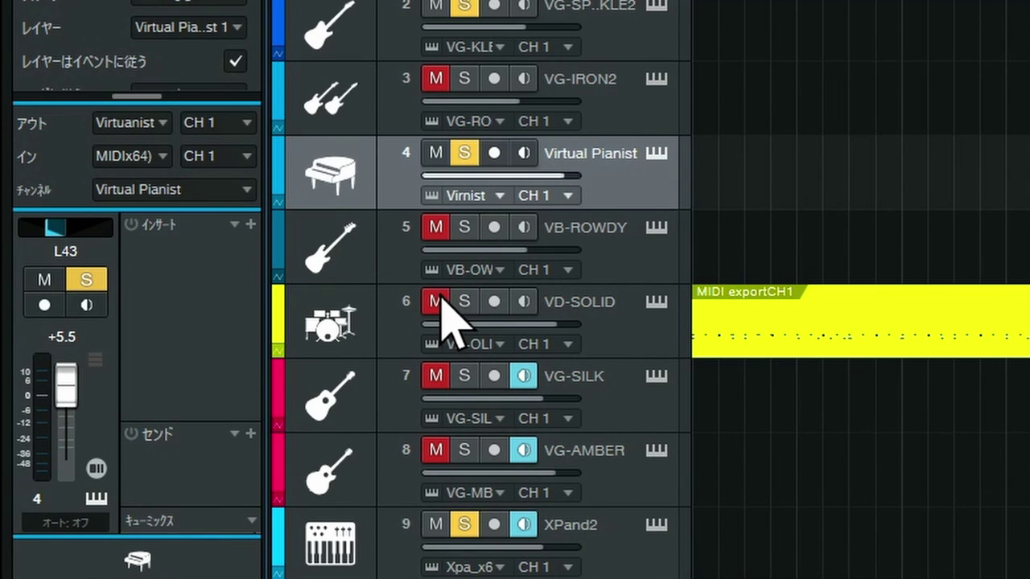
click(438, 523)
click(437, 6)
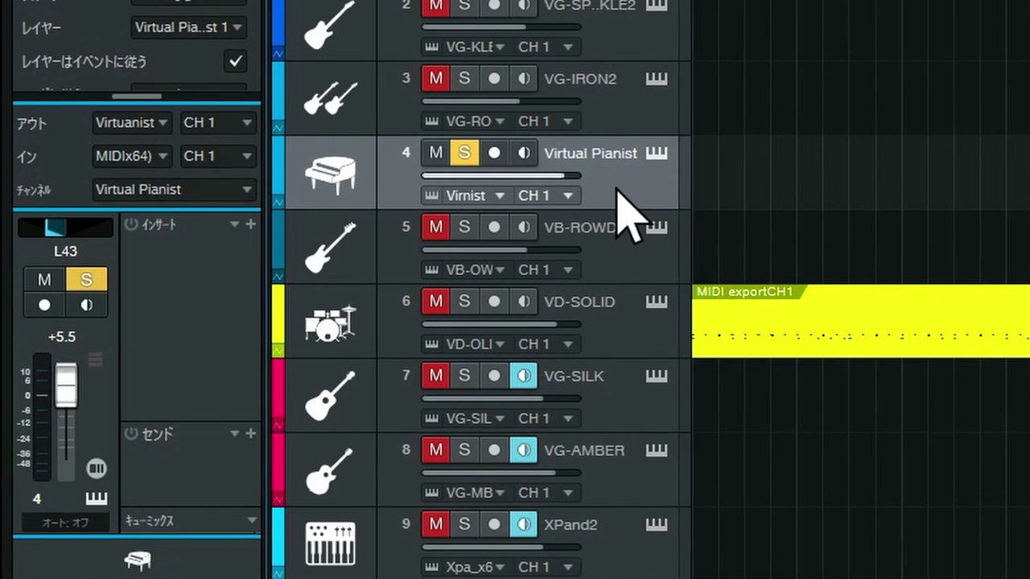
key(comma)
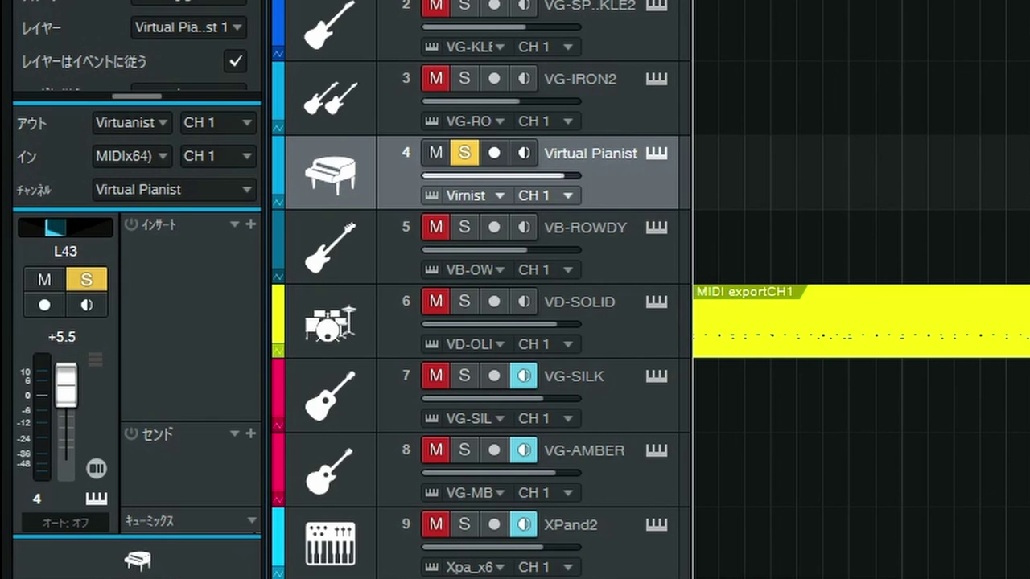
click(498, 537)
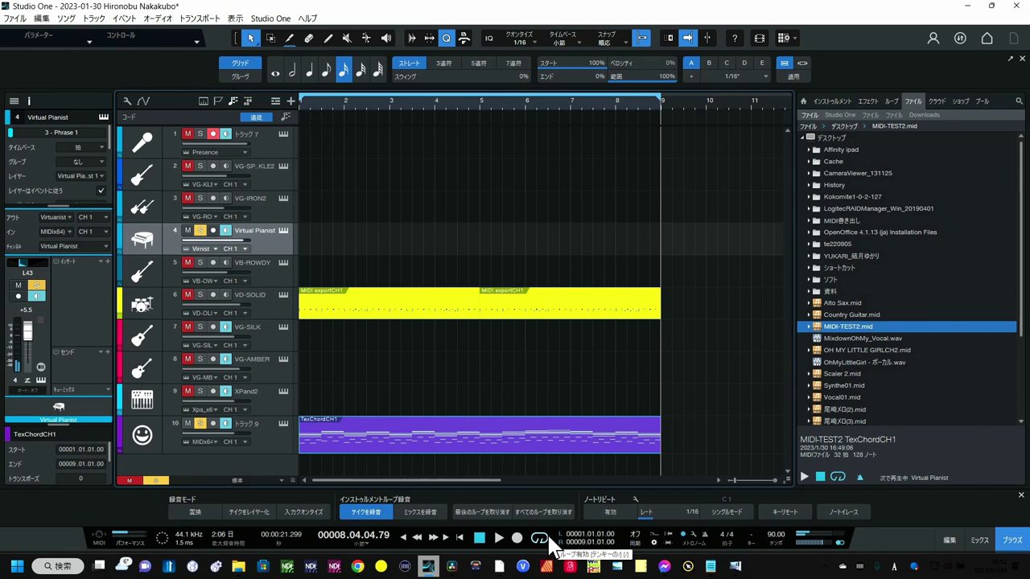
Review the jazz chord progression in ChatGPT and in TexChord, and return to Studio One
key(alt+Tab)
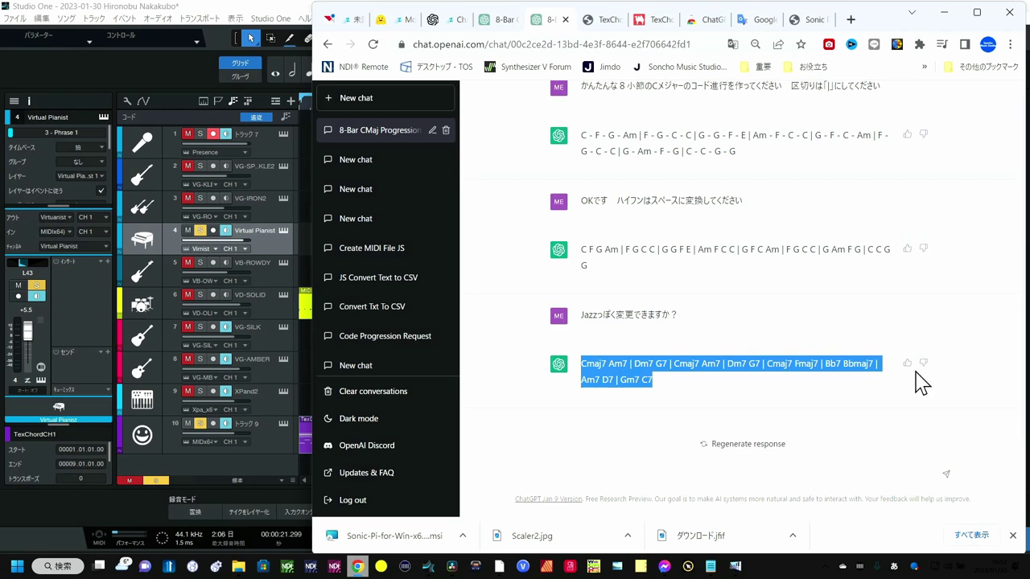
key(alt+Tab)
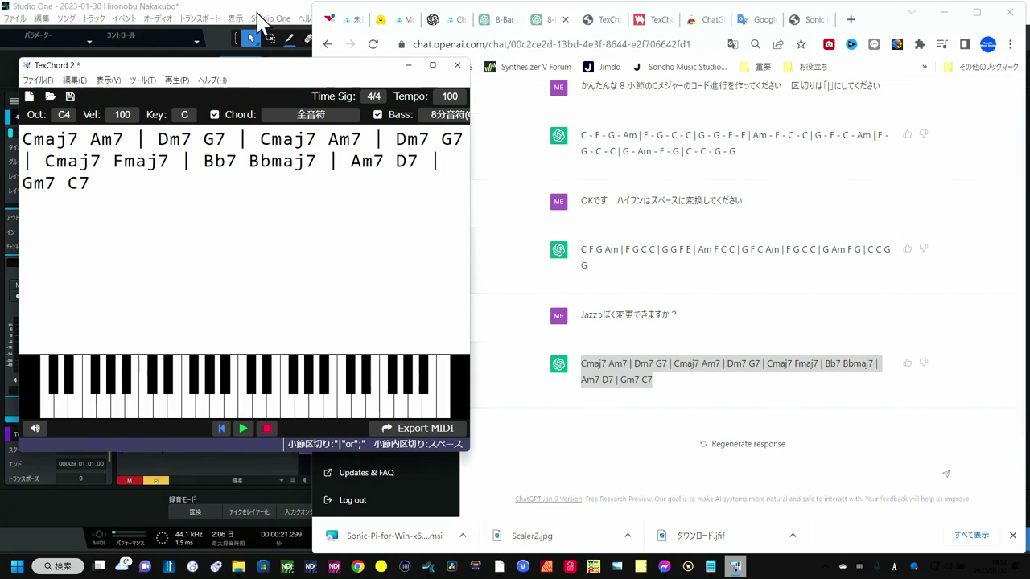
click(259, 13)
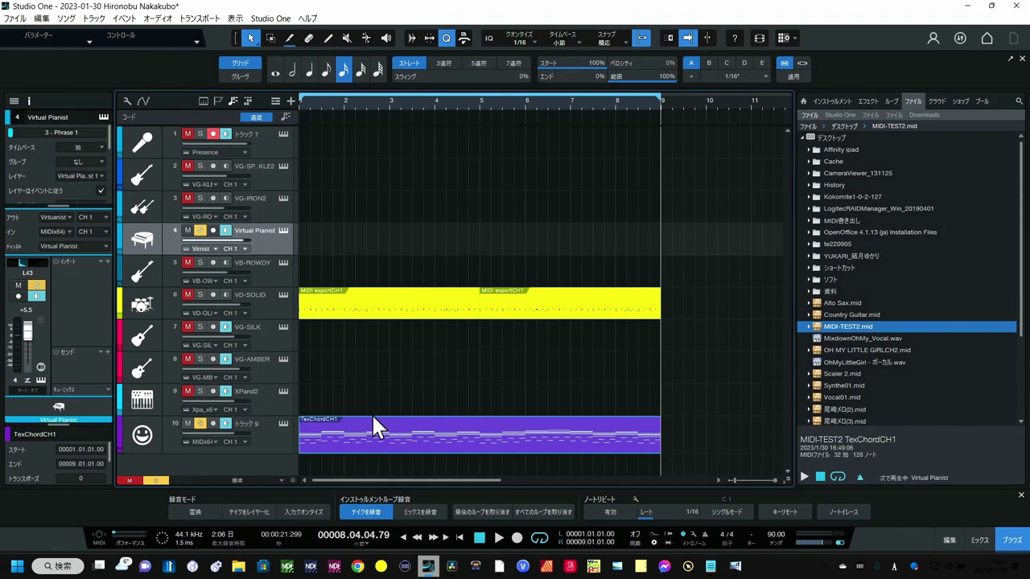
View the MIDI Polysher plug-in of トラック 9, and open Virtual Pianist in a smaller window that leaves the TexChord event visible
click(284, 422)
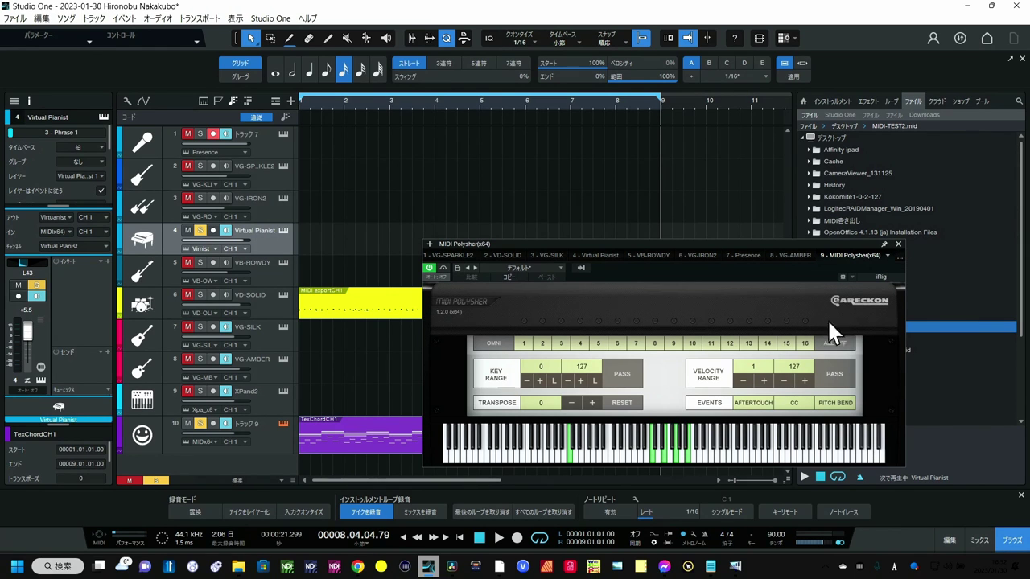
click(898, 244)
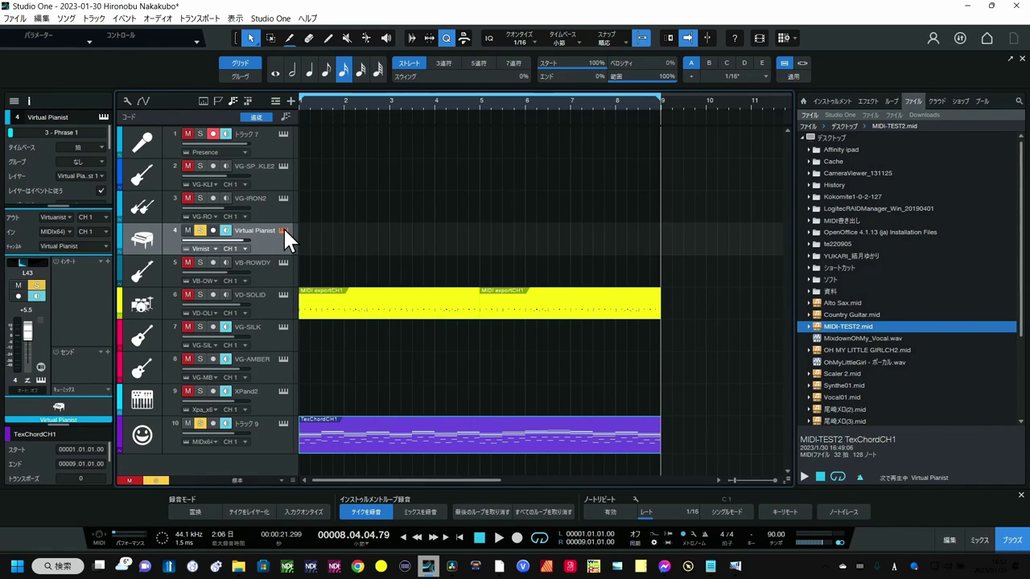
click(283, 229)
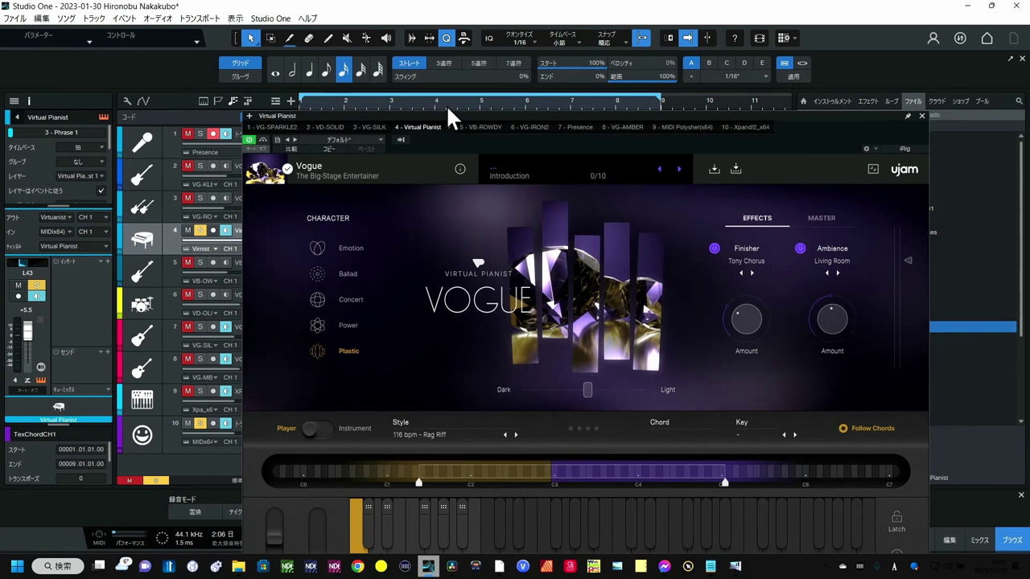
drag(446, 117, 503, 76)
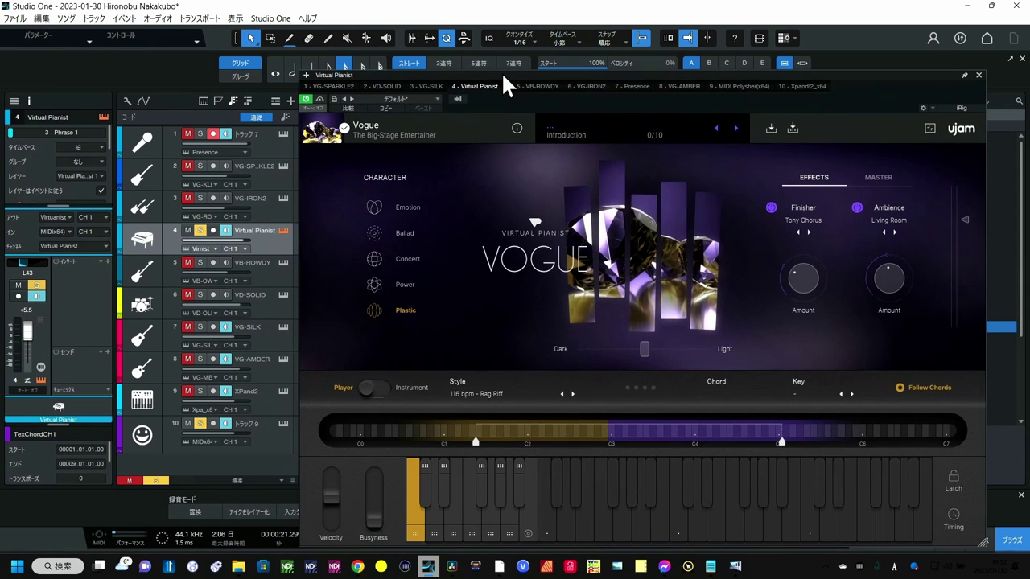
click(929, 128)
drag(659, 72, 829, 31)
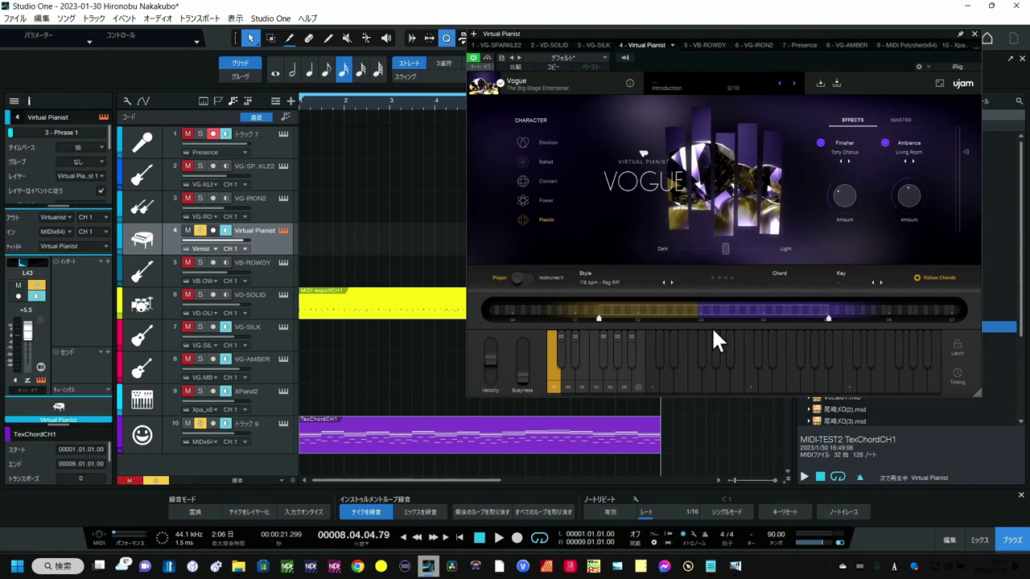
Set the Virtual Pianist style to Elegant Arp, play the song, and switch the style to First Steps during playback
click(672, 283)
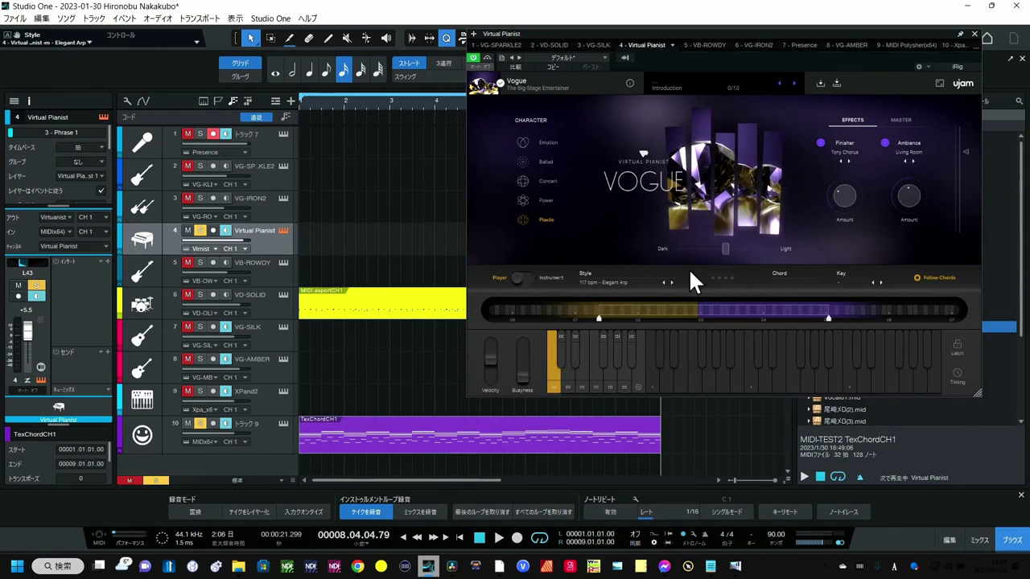
click(499, 538)
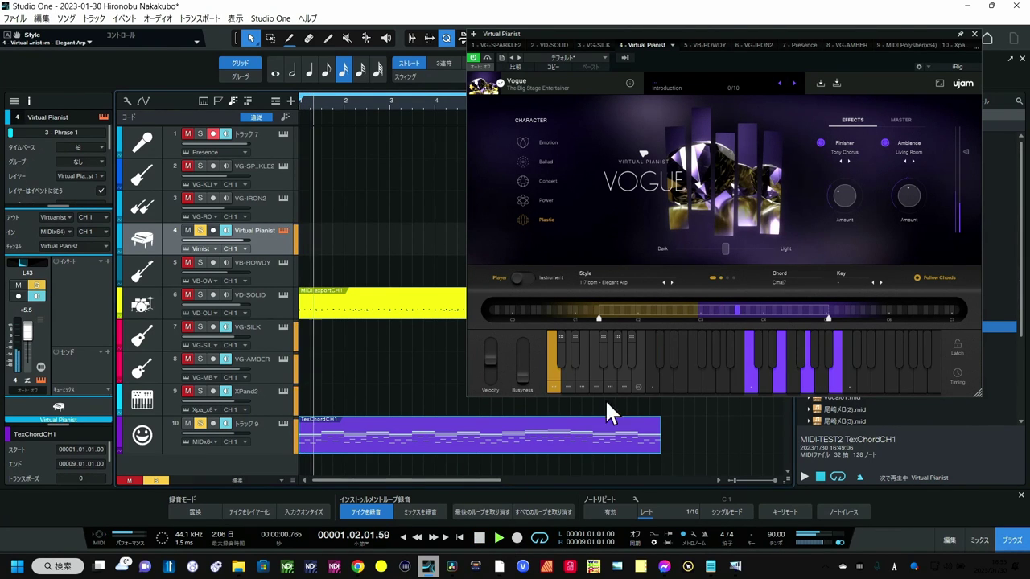
click(673, 282)
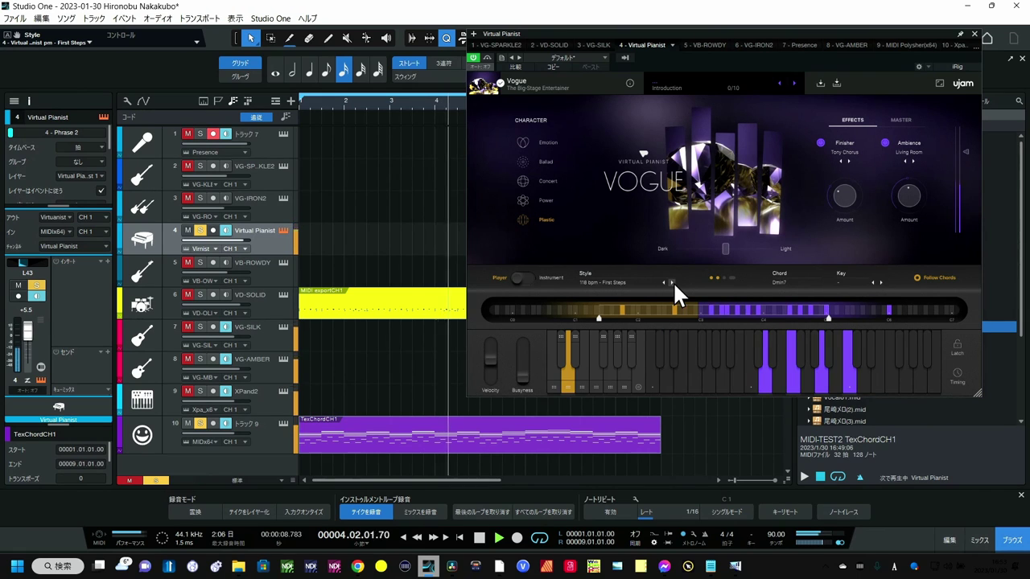
Switch the Virtual Pianist style to Attitude while the song plays, and stop playback
click(672, 281)
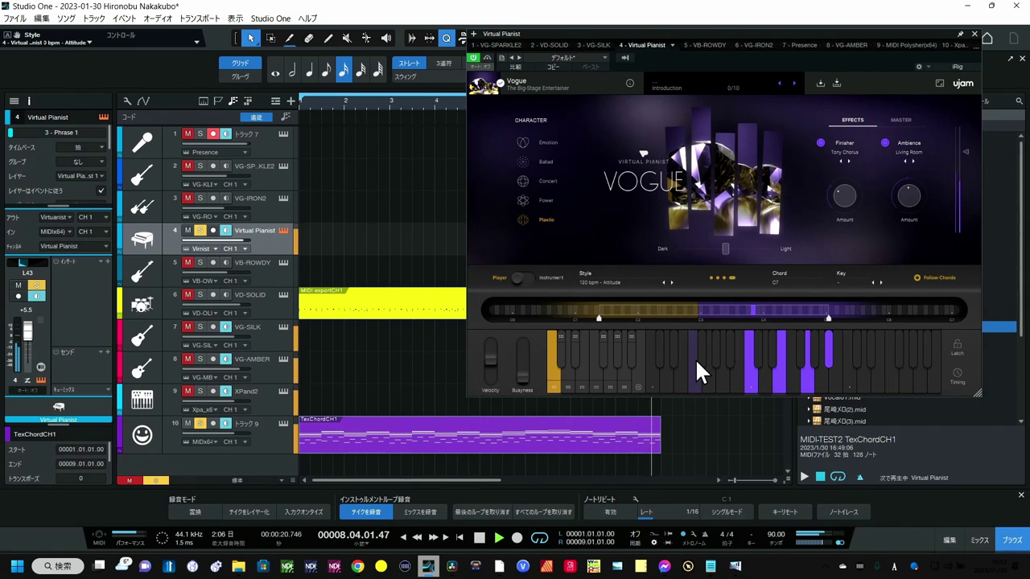
key(space)
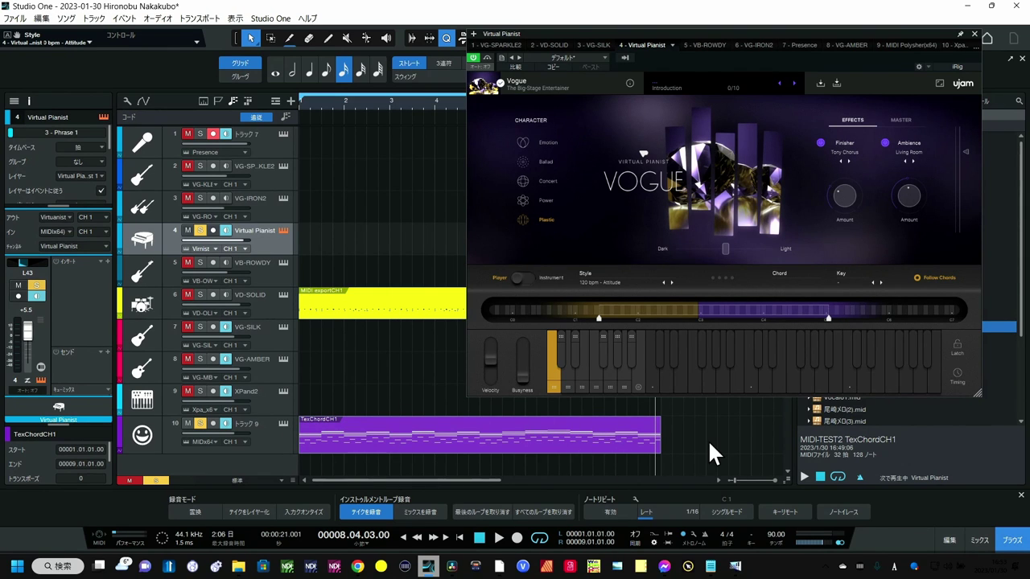
Set the transpose value of the MIDI Polysher on トラック 9 to 12
click(283, 423)
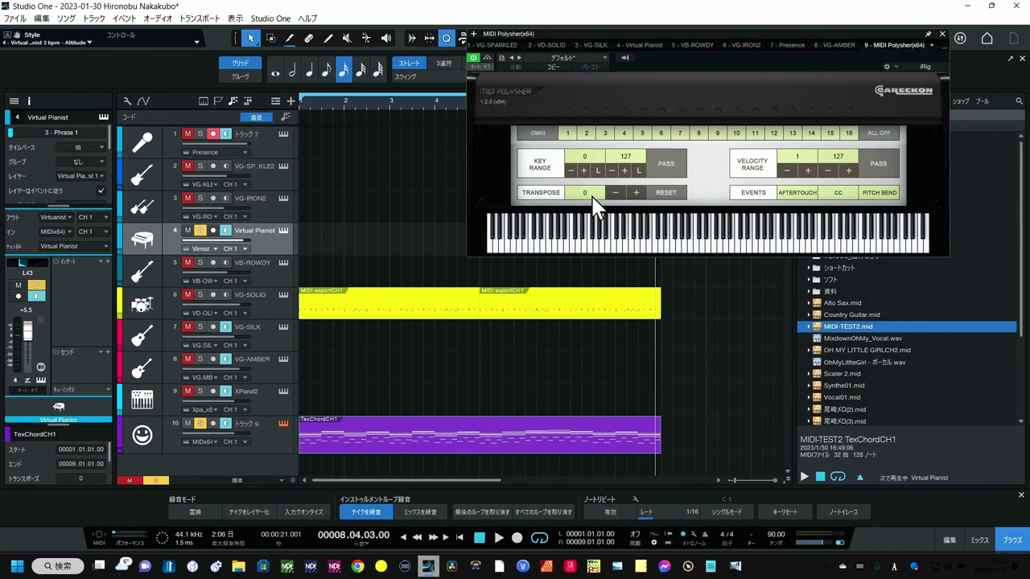
double_click(593, 197)
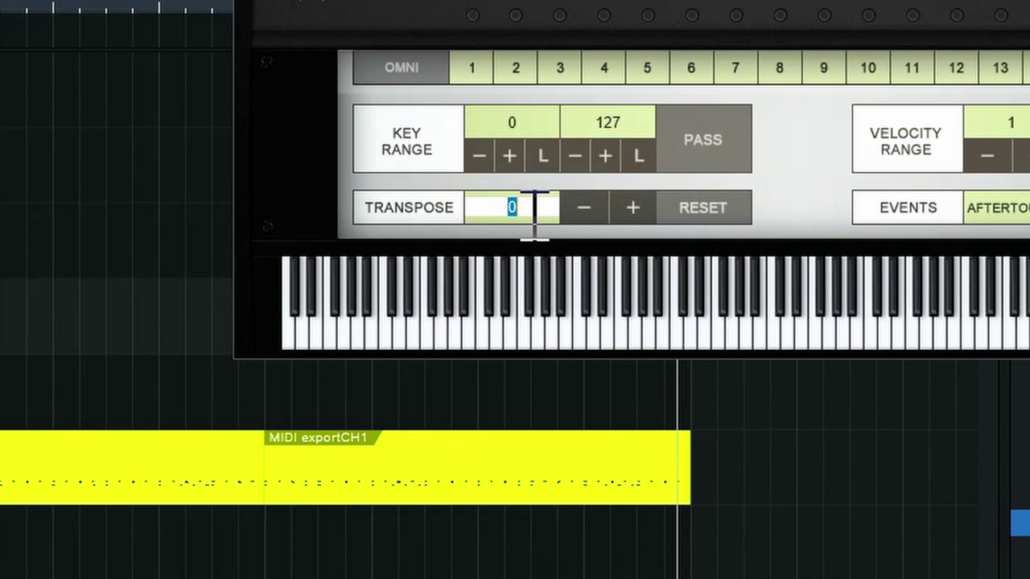
text(1)
key(Return)
text(2)
key(Return)
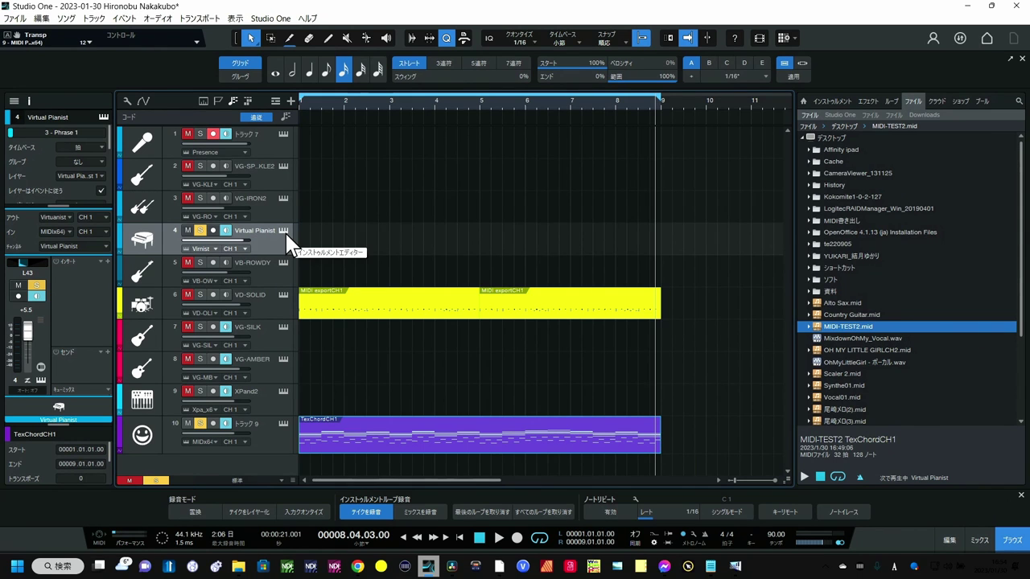
Select Phrase 4 in Virtual Pianist and play the song from the start
click(283, 231)
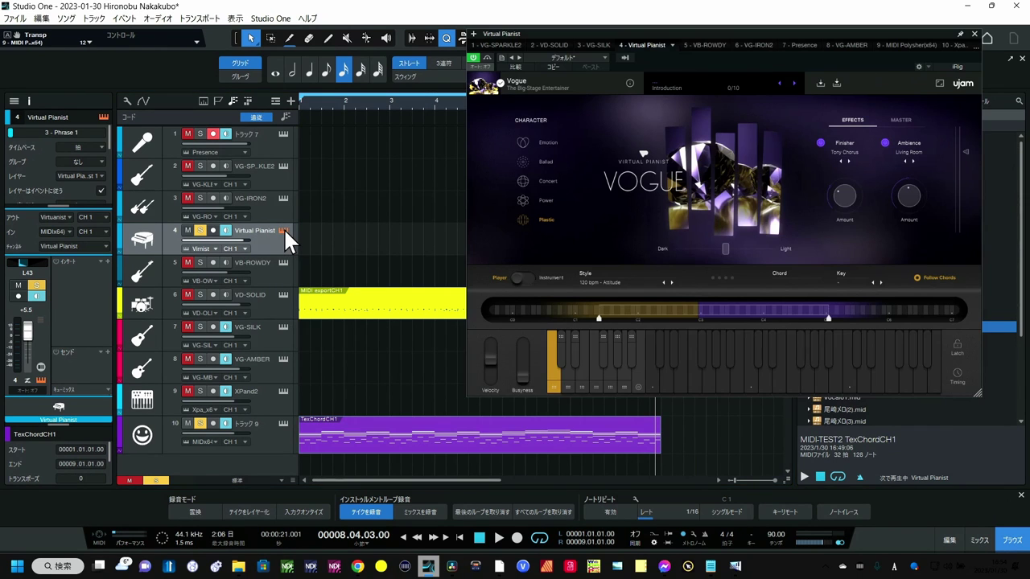
click(596, 375)
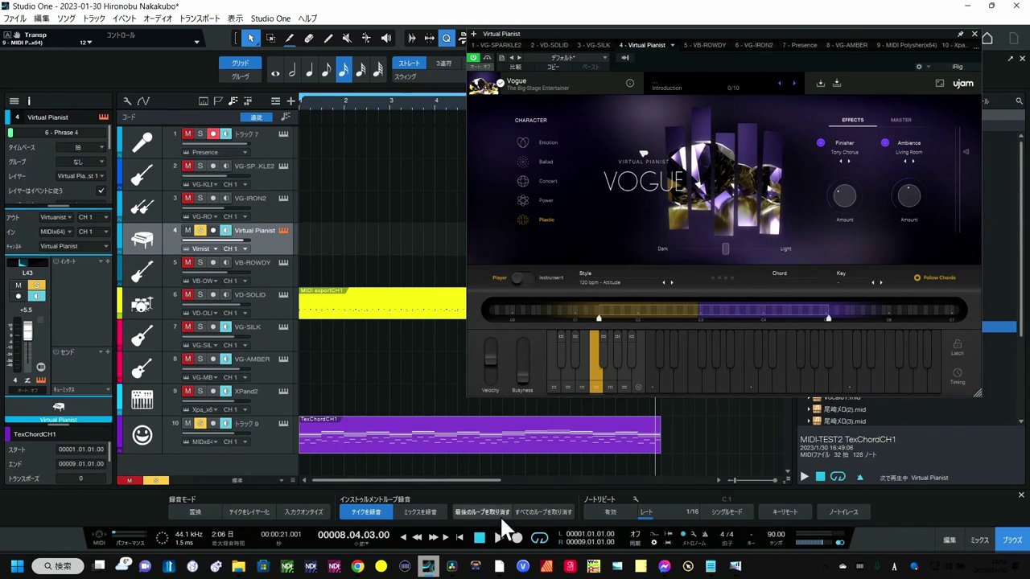
click(459, 539)
click(499, 538)
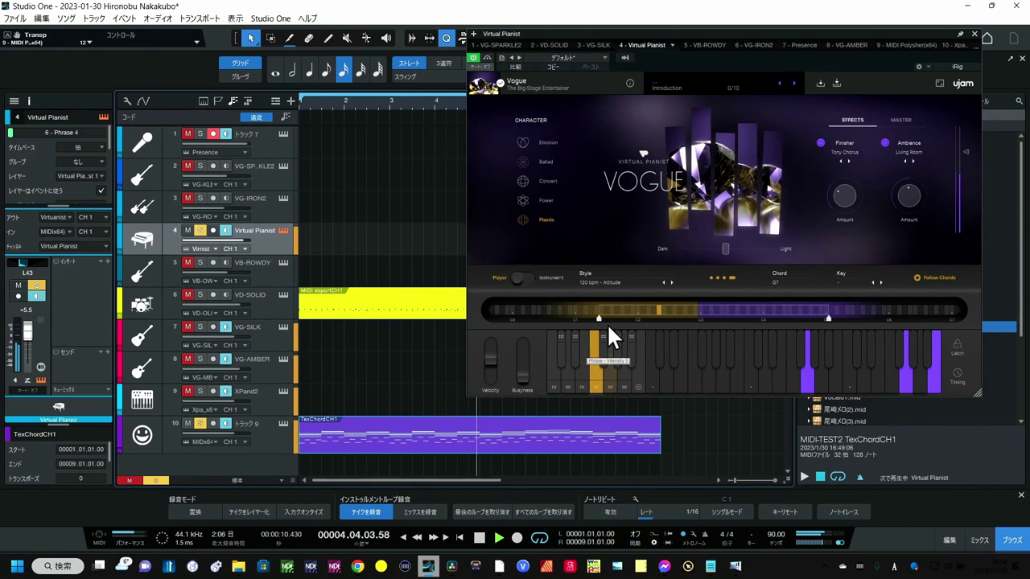
Lower the Virtual Pianist left range to 36 and the right range to 74 during playback
drag(601, 319, 573, 317)
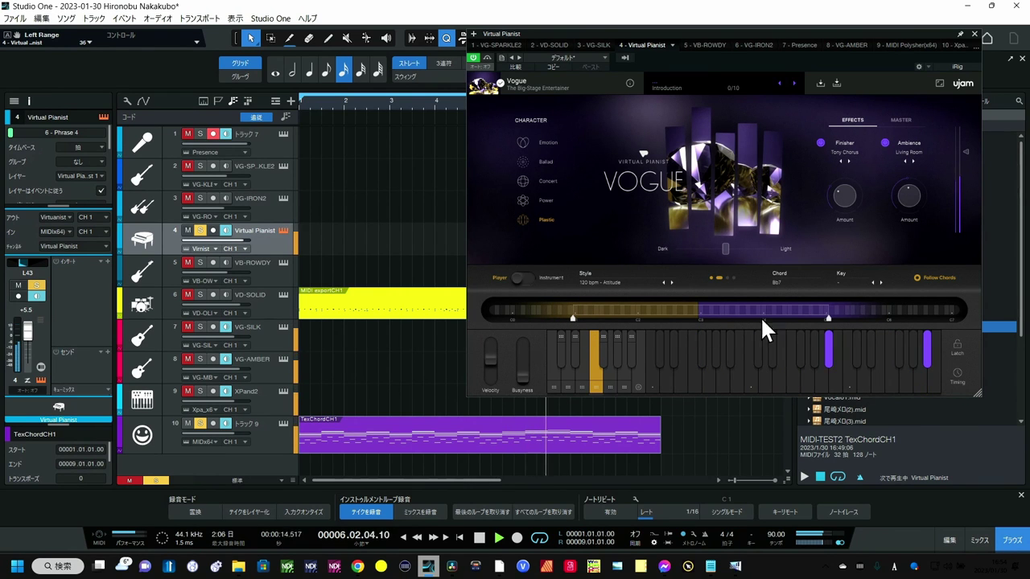
drag(826, 316, 774, 319)
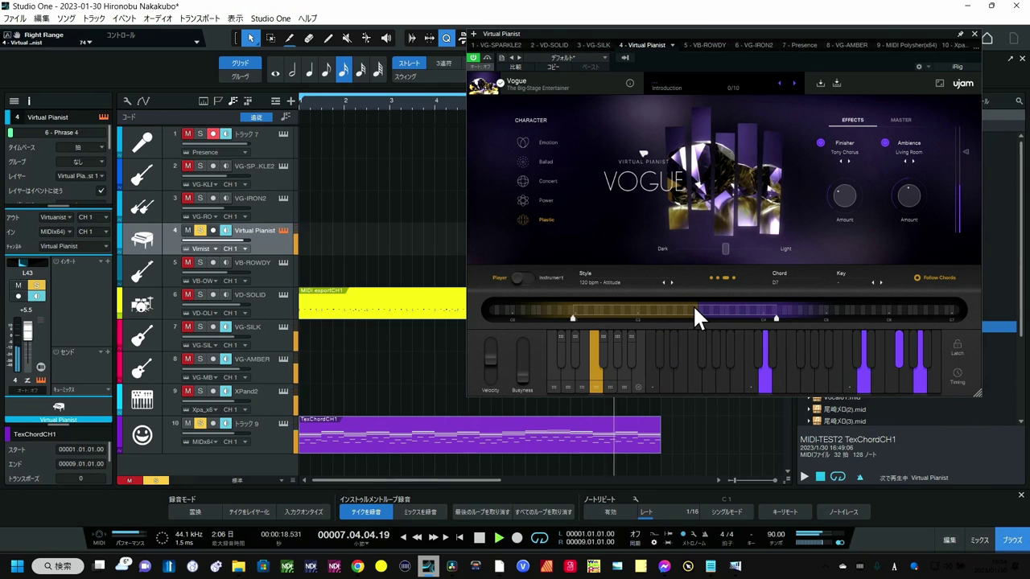
Audition the Beaming Light, Universal and Backbone styles, settle on A Taste Of House with Phrase 3, and stop playback
click(672, 281)
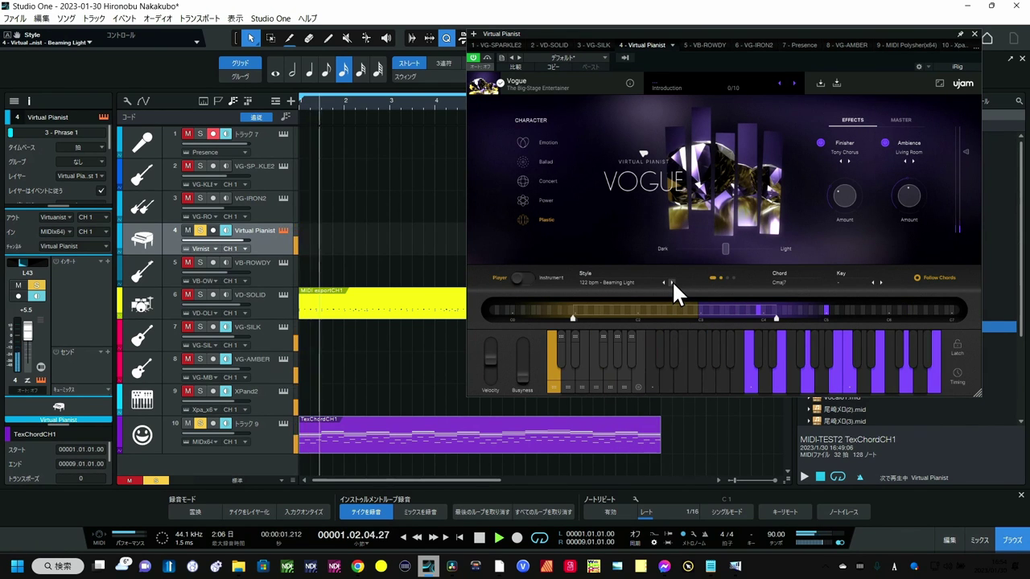
click(672, 281)
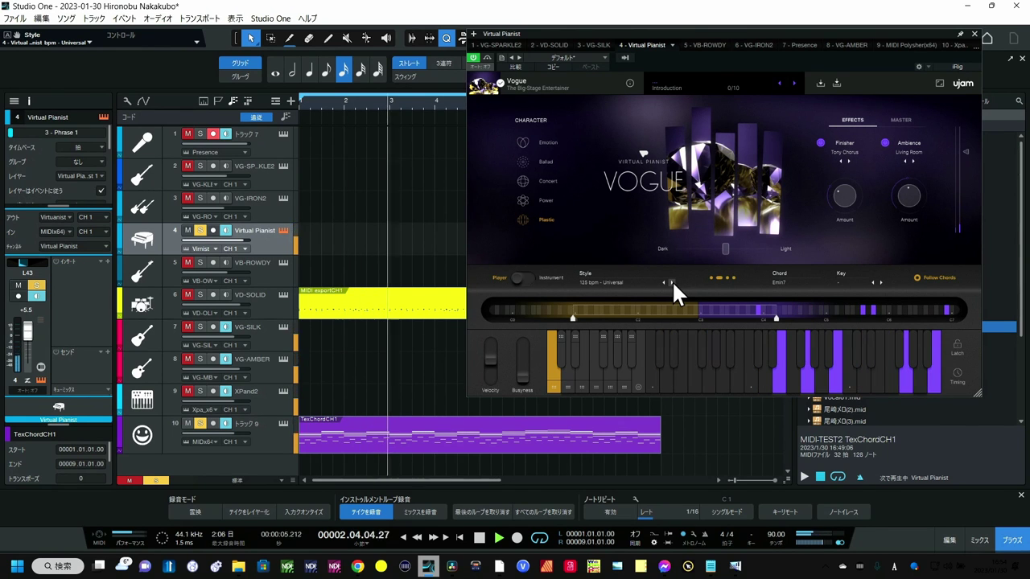
click(671, 282)
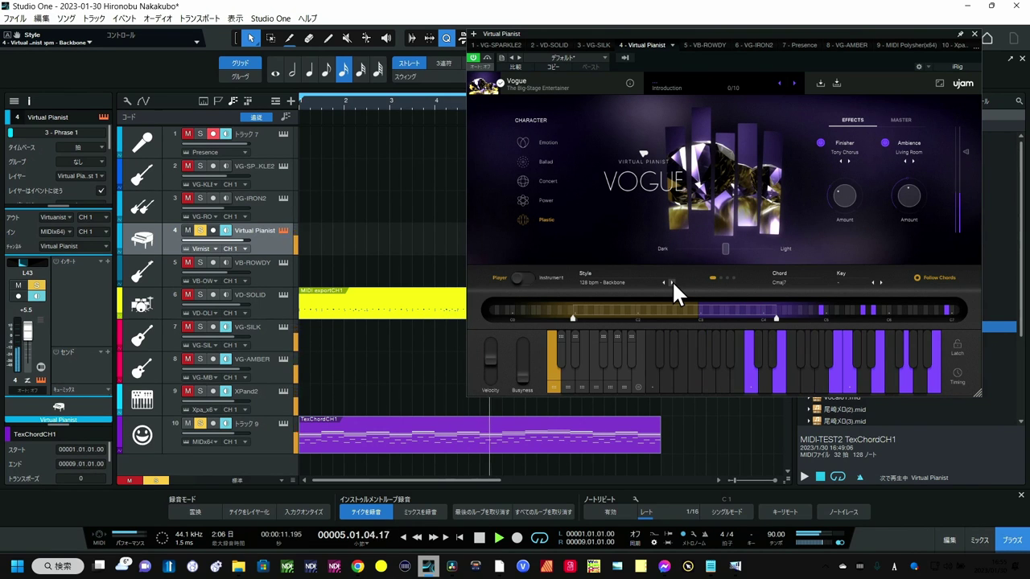
click(672, 281)
click(671, 282)
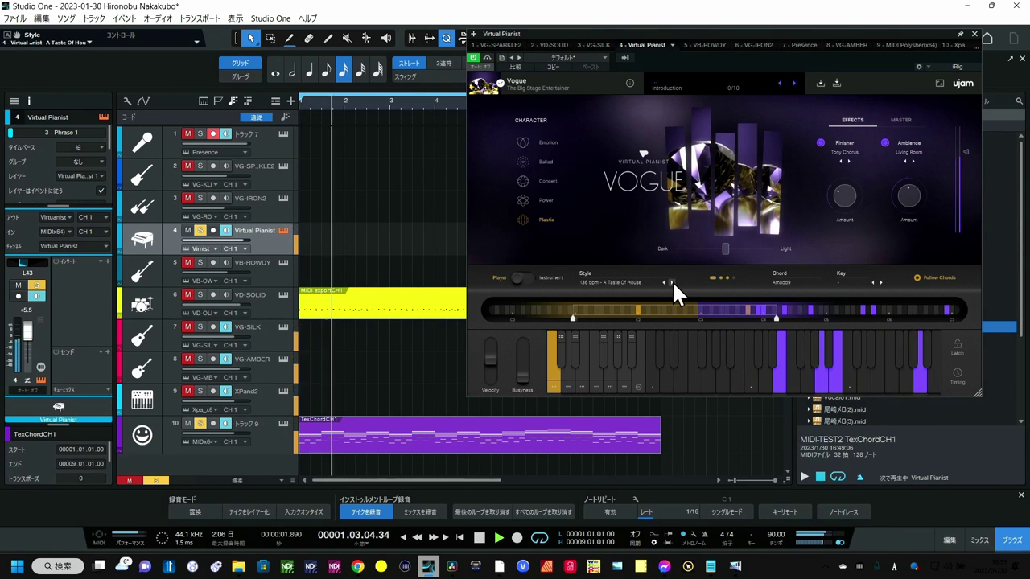
click(580, 374)
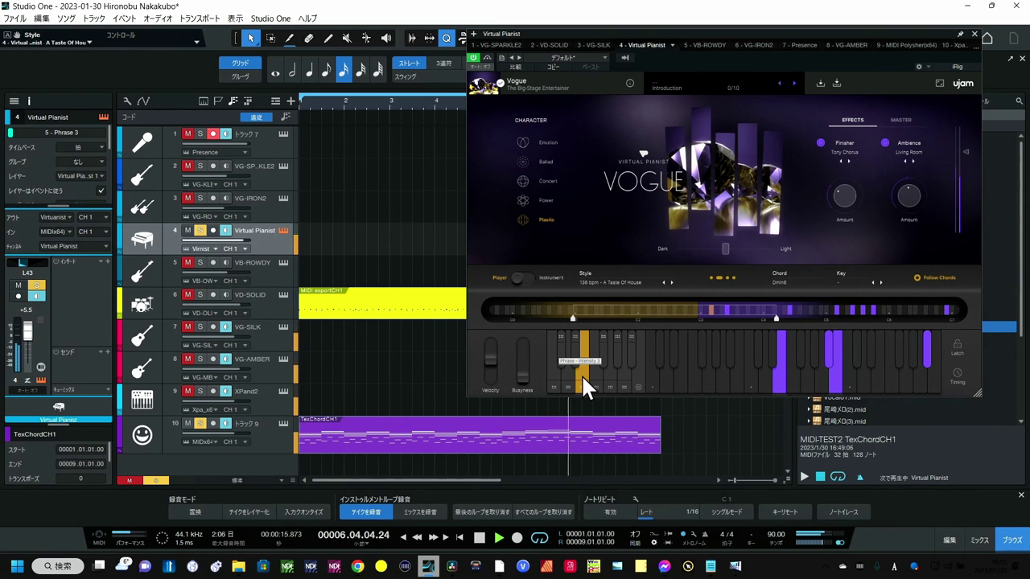
key(space)
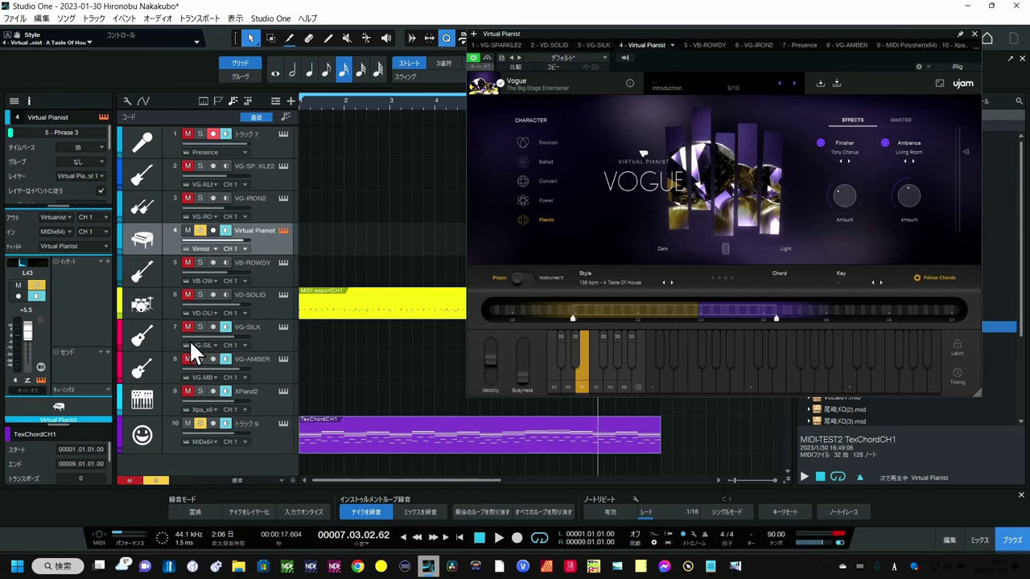
Solo the VG-SPARKLE2, VD-SOLID and XPand2 tracks, and play the song from the start with the XPand2 instrument open
click(198, 292)
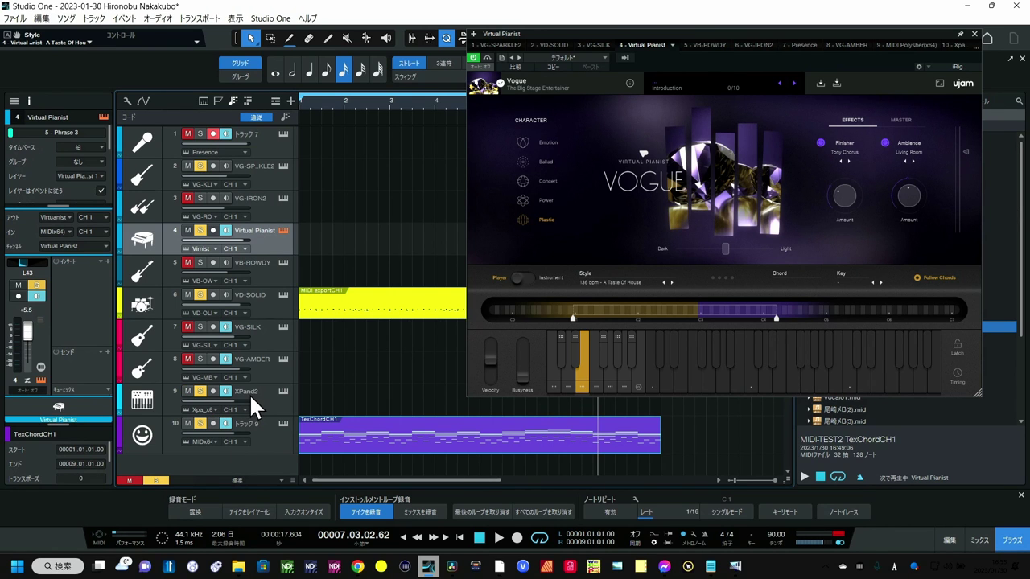
click(287, 390)
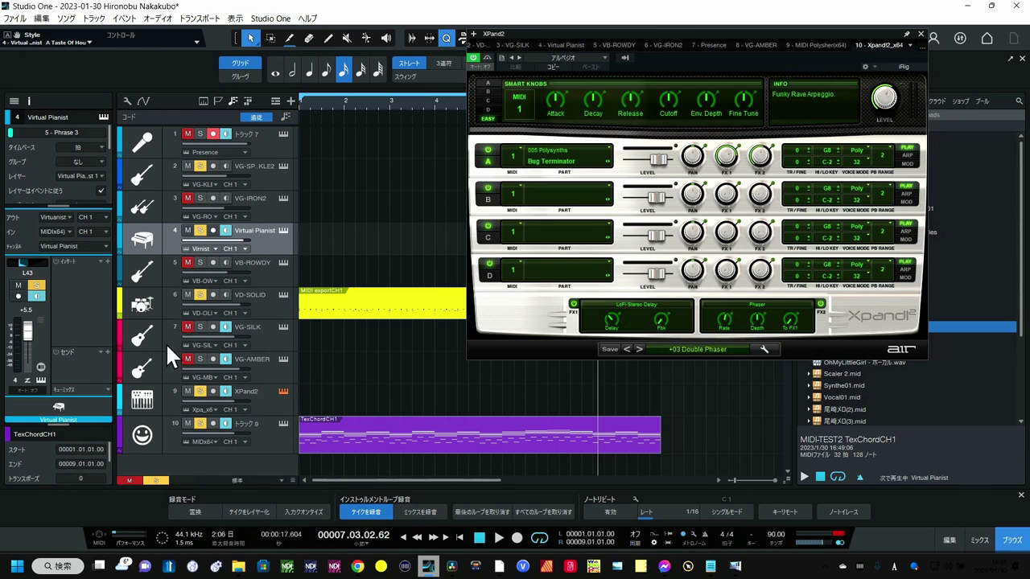
click(461, 536)
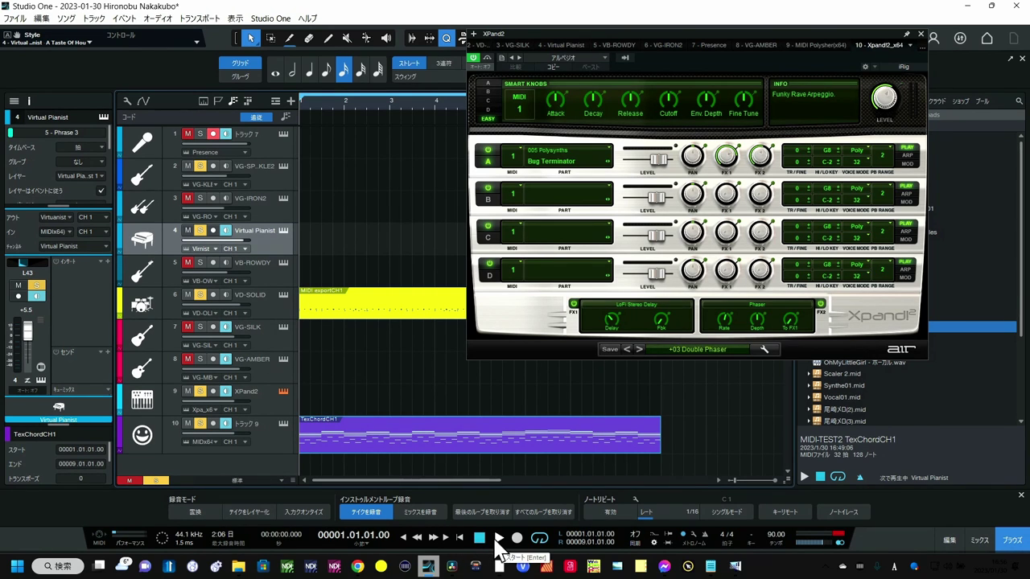
click(497, 541)
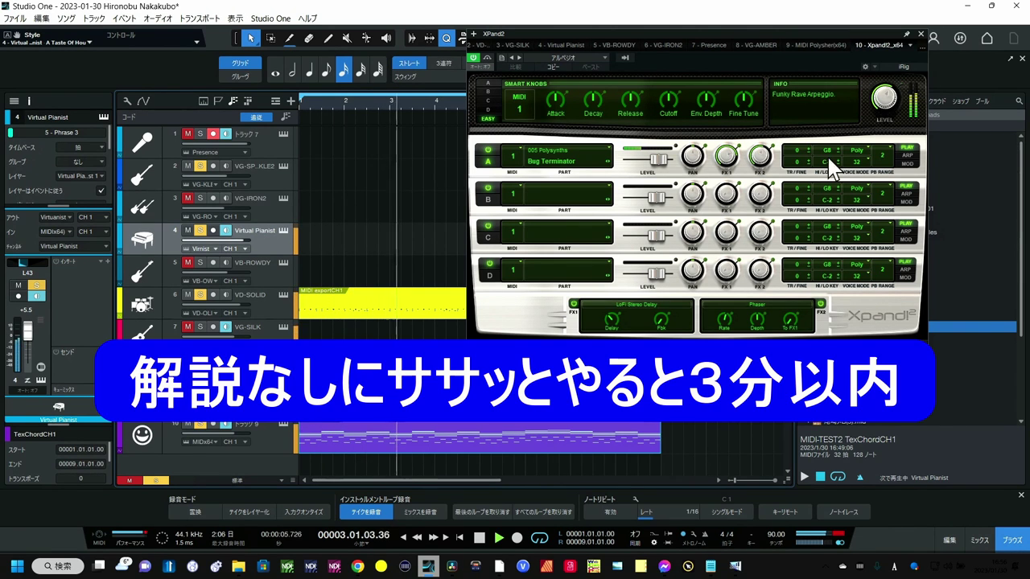
click(920, 34)
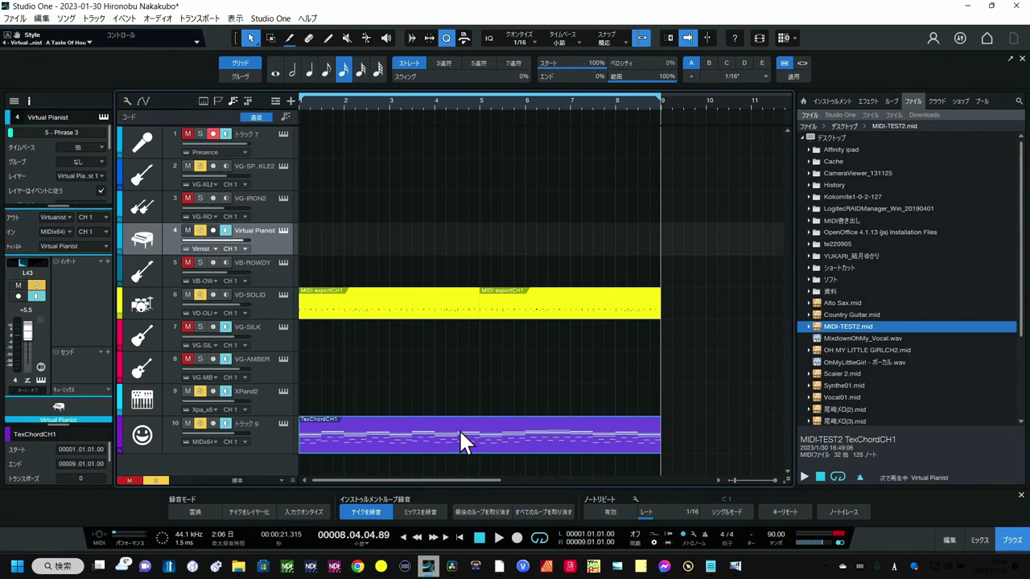
Extract the chords of the TexChord event on トラック 9 into the chord track
drag(453, 444, 434, 222)
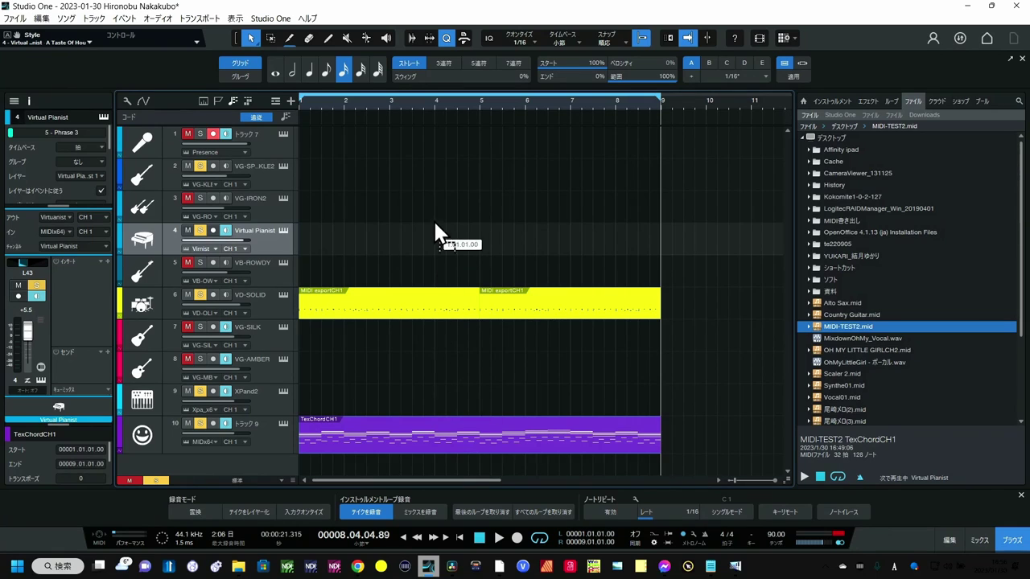
drag(431, 147, 430, 121)
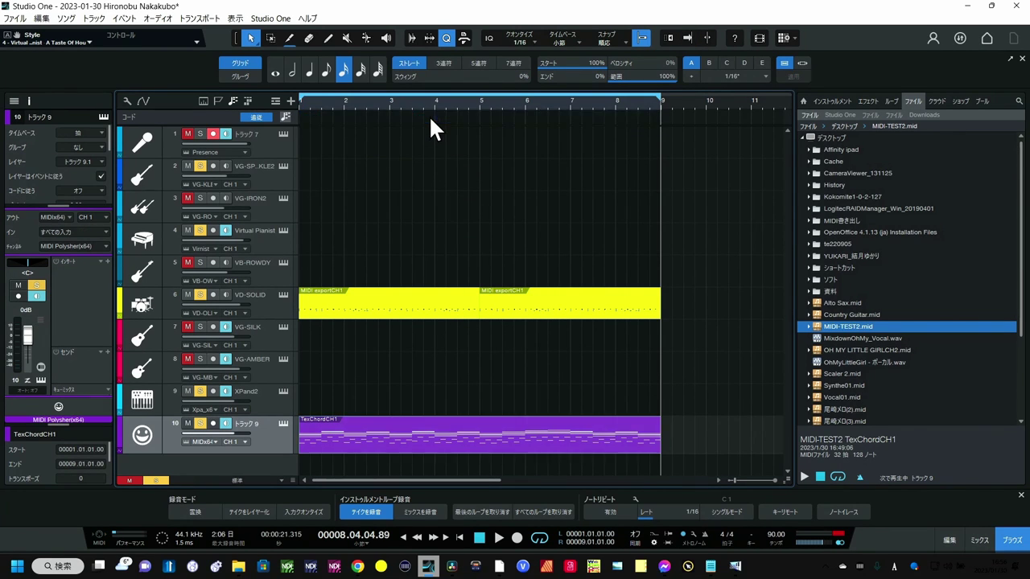
mouse_move(334, 98)
mouse_down()
mouse_move(341, 120)
mouse_move(347, 101)
mouse_up()
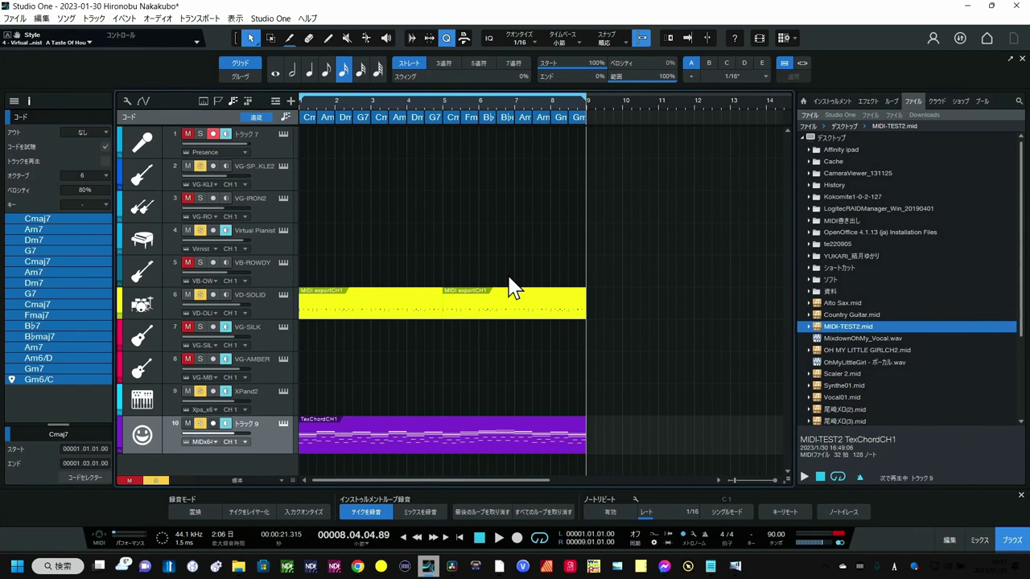